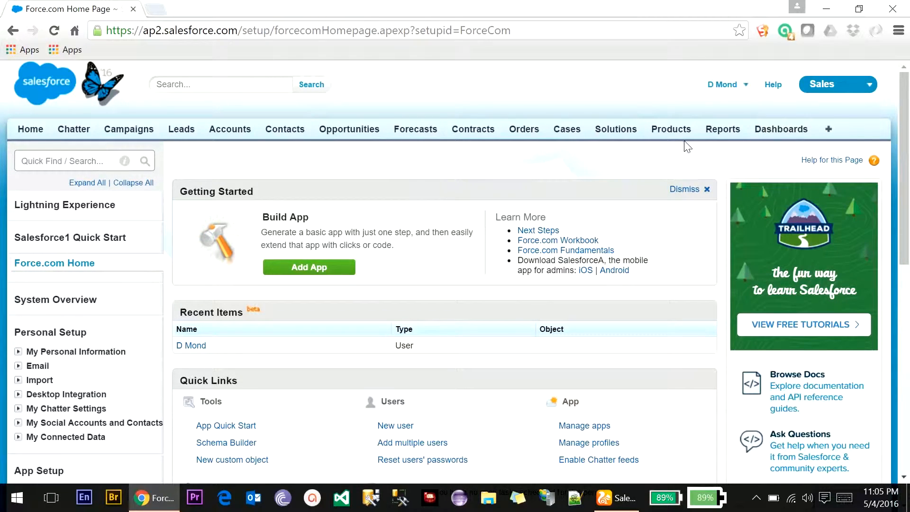
# Expand the Customize section of App Setup and its Accounts entry to view the standard object options.
pyautogui.scroll(-3, 301, 161)
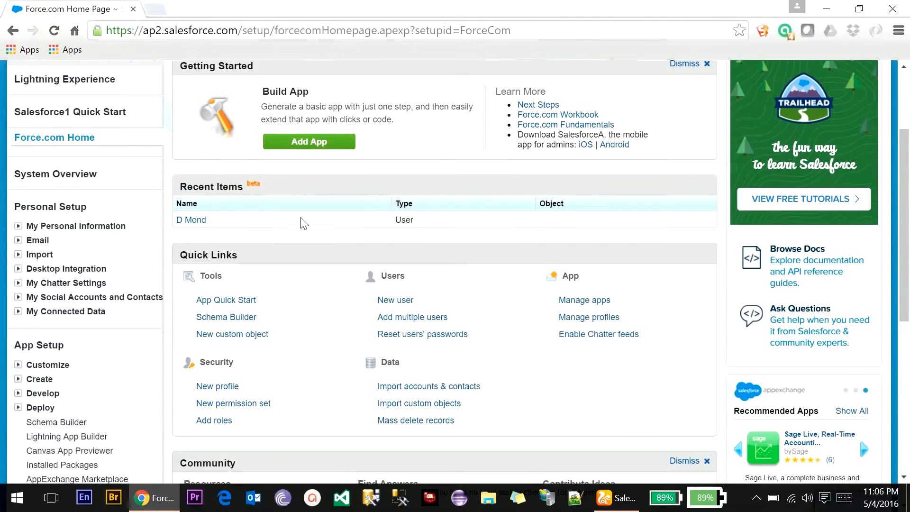
pyautogui.scroll(-1, 65, 219)
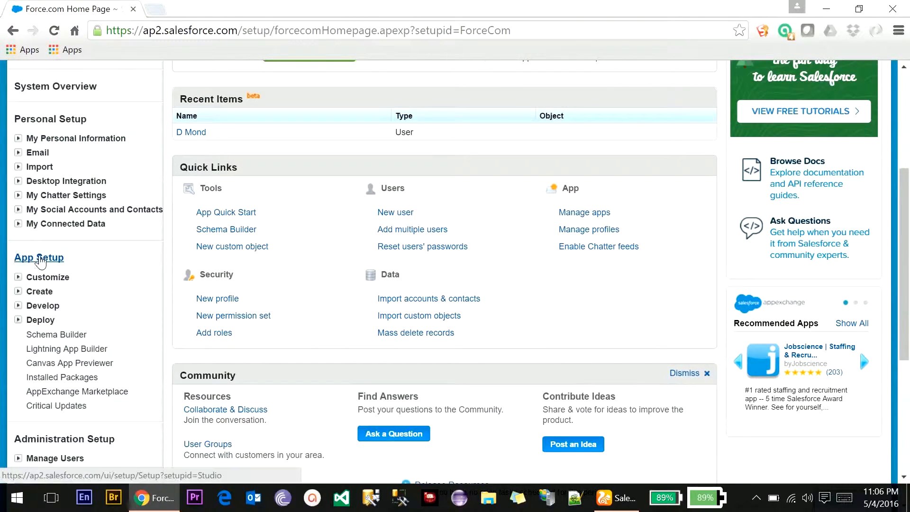
pyautogui.click(18, 276)
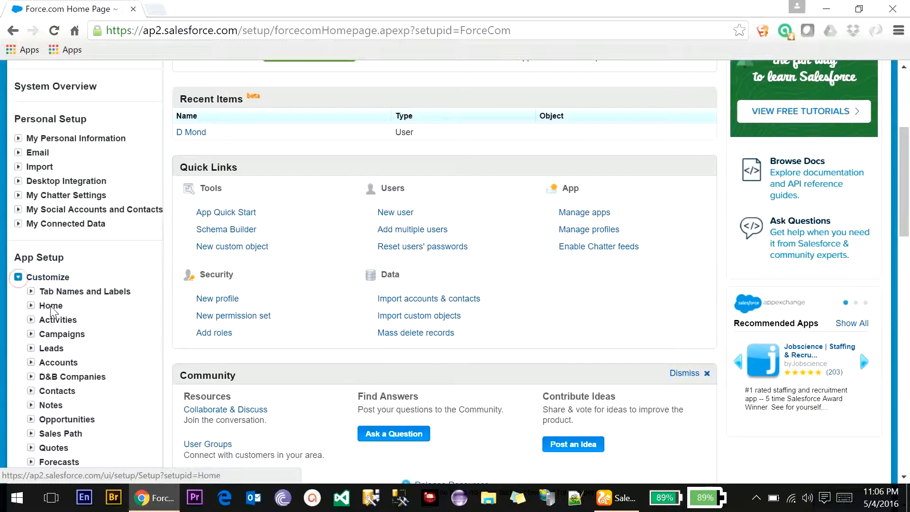
pyautogui.scroll(-3, 69, 301)
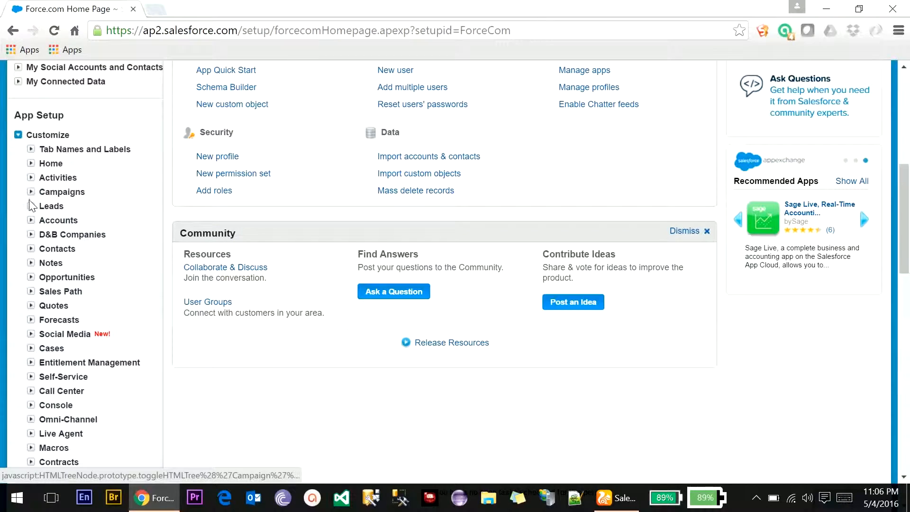
pyautogui.click(31, 220)
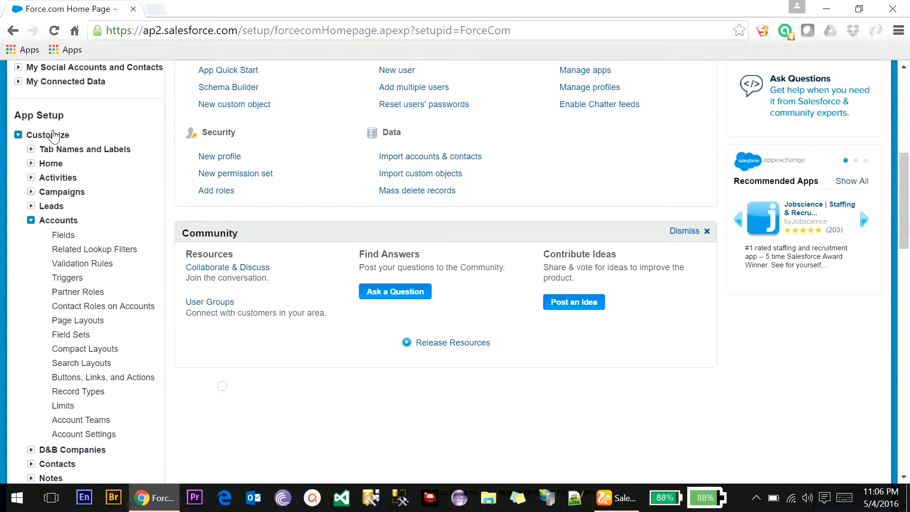
# Collapse Customize and expand Create with its Workflow & Approvals entry to view the options.
pyautogui.click(18, 136)
pyautogui.click(18, 149)
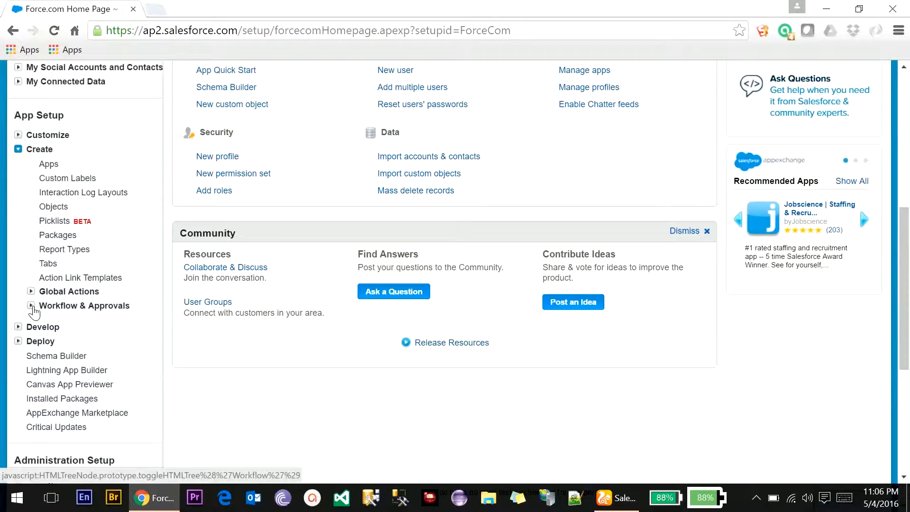
pyautogui.click(31, 306)
pyautogui.scroll(-5, 171, 332)
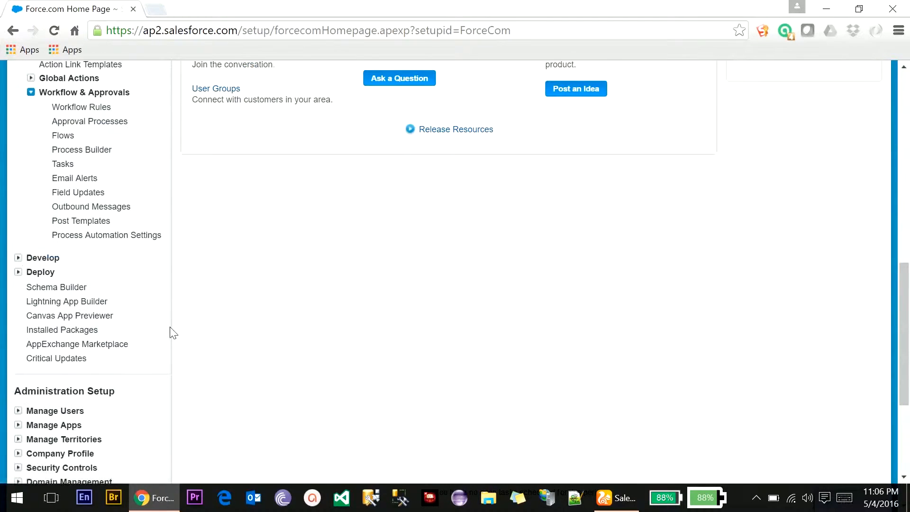
# Expand the Develop section to view its entries, then collapse the opened App Setup sections.
pyautogui.click(18, 258)
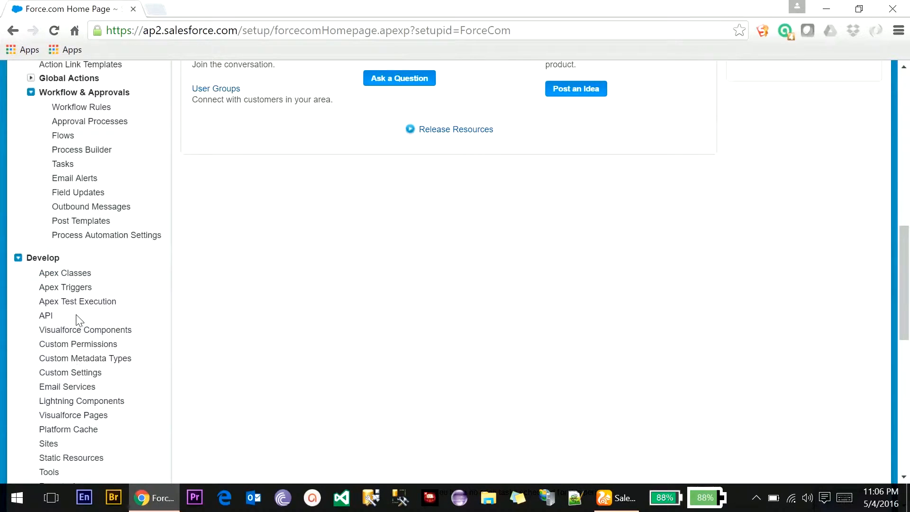
pyautogui.scroll(3, 68, 405)
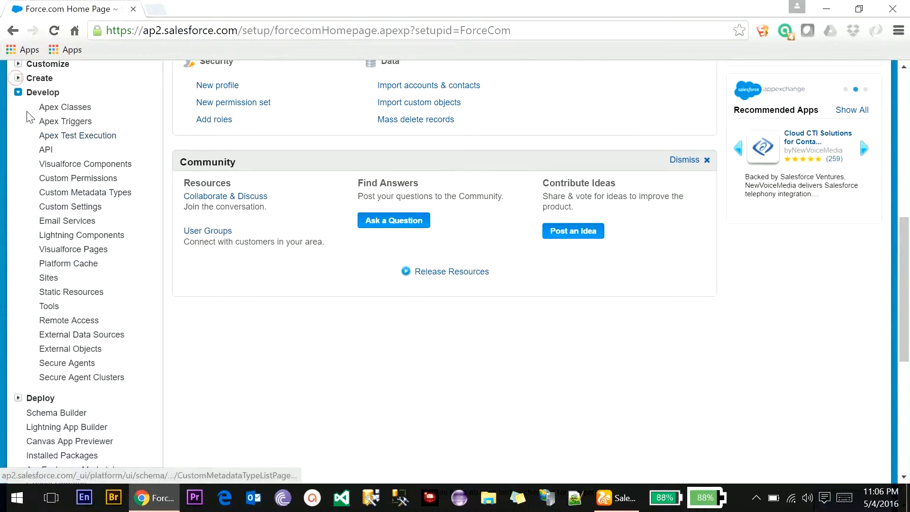
pyautogui.click(18, 92)
pyautogui.scroll(2, 211, 210)
pyautogui.scroll(3, 211, 210)
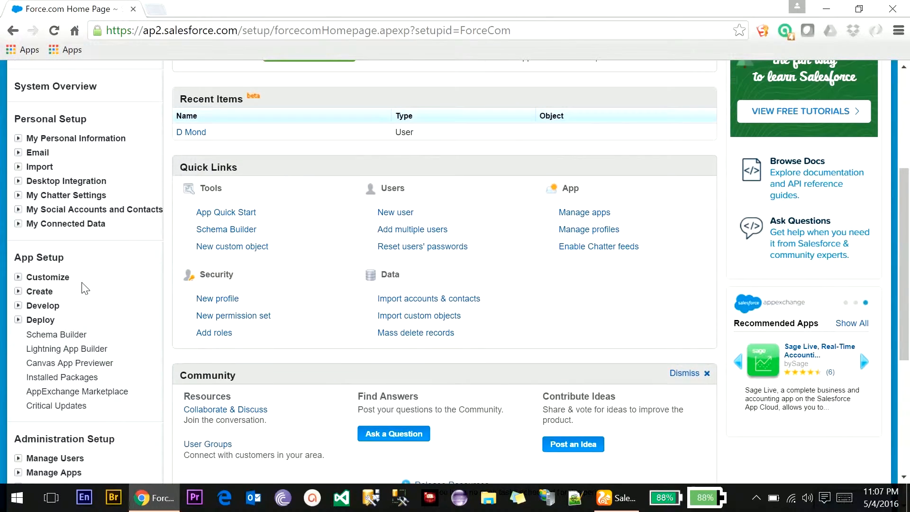
pyautogui.scroll(2, 122, 267)
pyautogui.scroll(3, 122, 267)
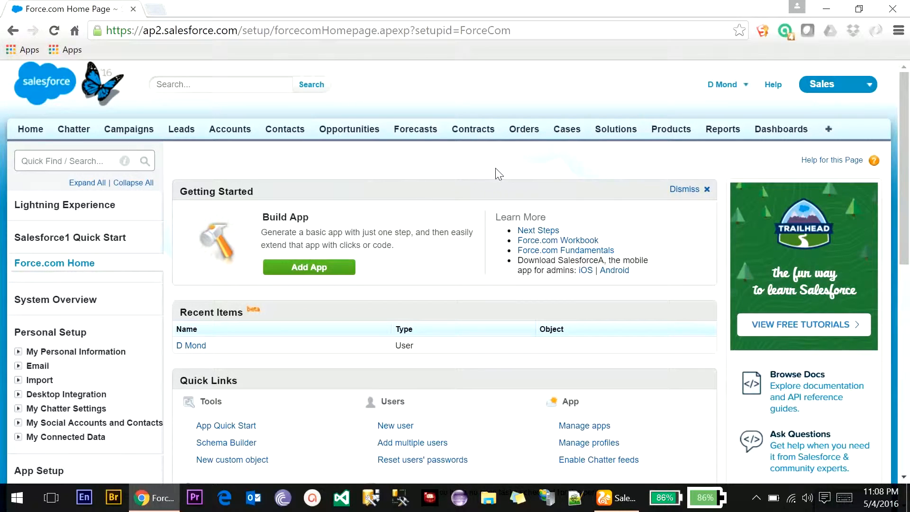
pyautogui.scroll(-3, 47, 294)
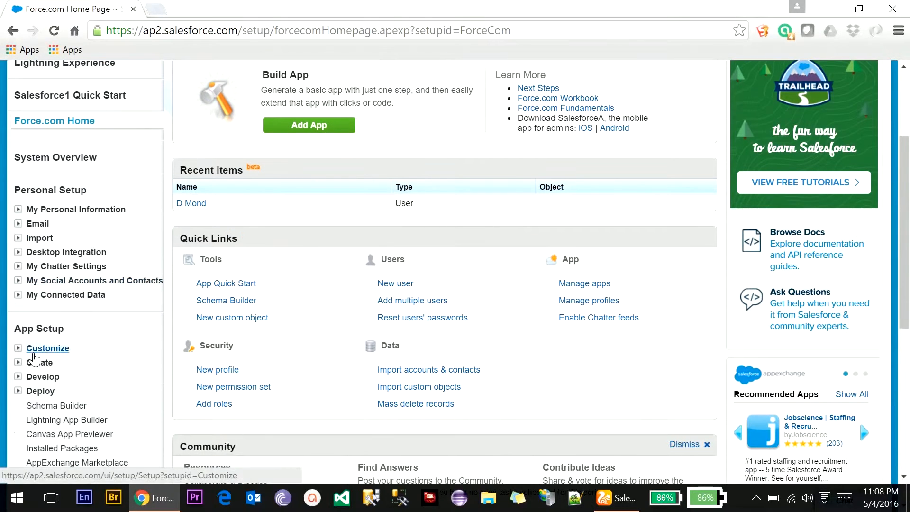
pyautogui.scroll(3, 124, 146)
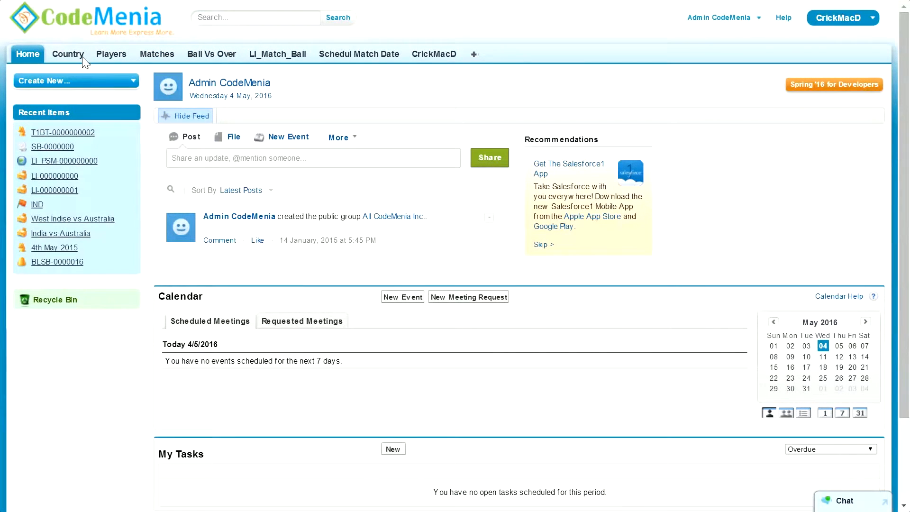
# Open the IND record in the Country object and look over its scheduled matches and players.
pyautogui.click(70, 55)
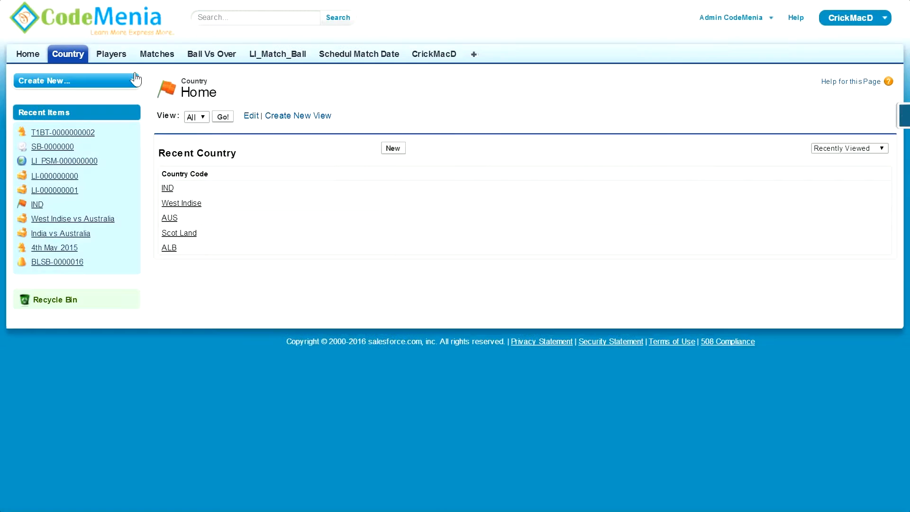
pyautogui.click(167, 189)
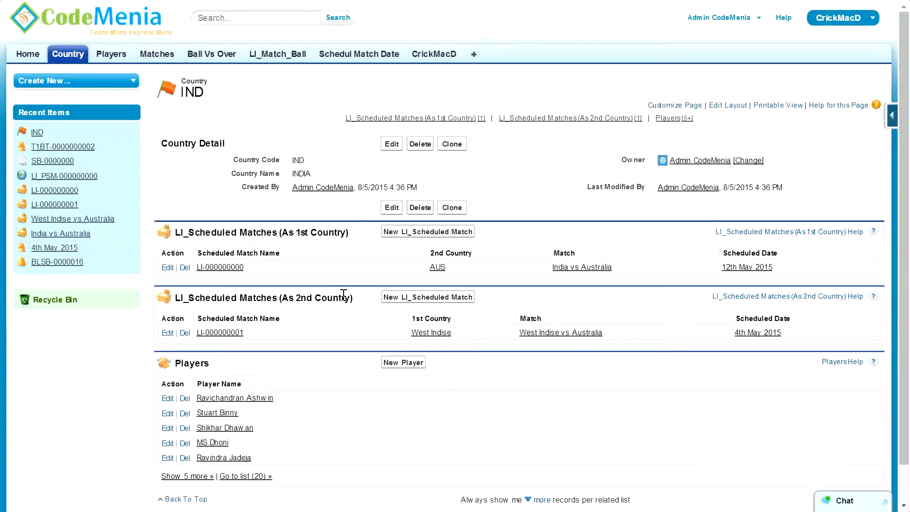
pyautogui.scroll(-1, 304, 300)
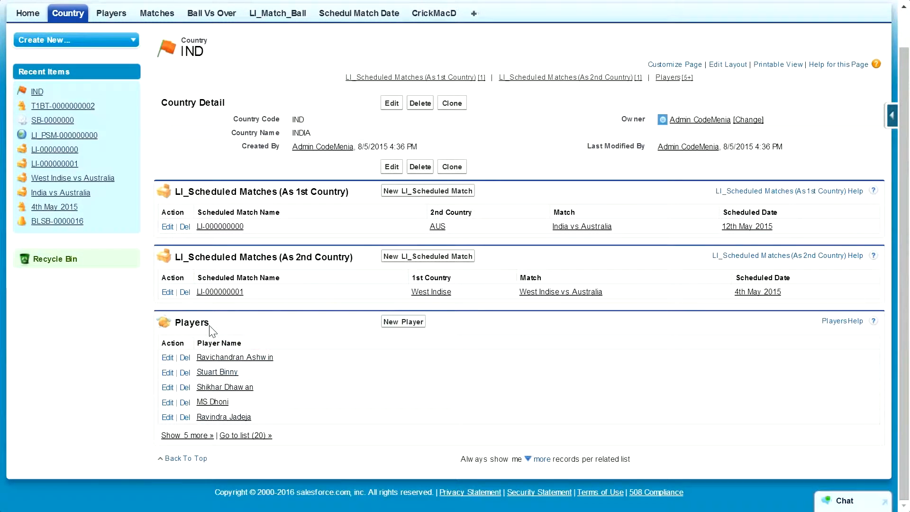
# Open India's scheduled match against Australia as 1st country, and from it the score board SB-0000000.
pyautogui.click(219, 227)
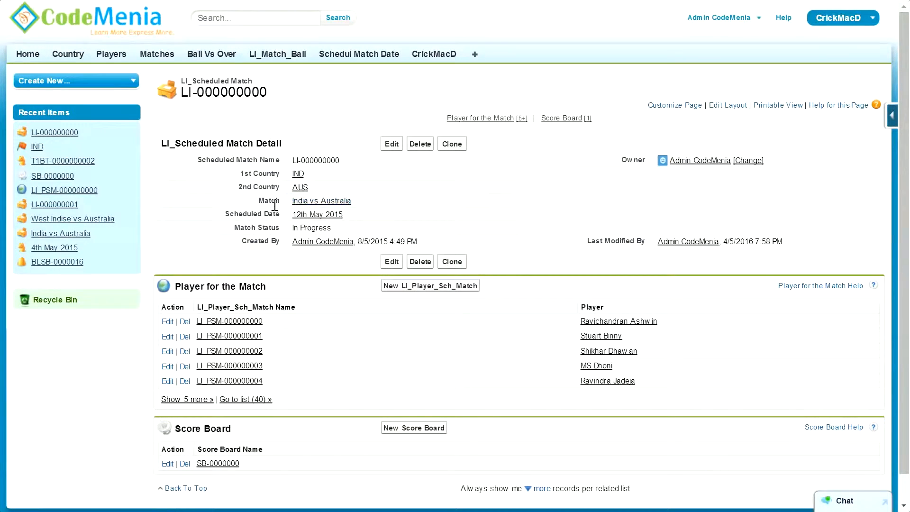
pyautogui.moveTo(295, 206)
pyautogui.click(237, 464)
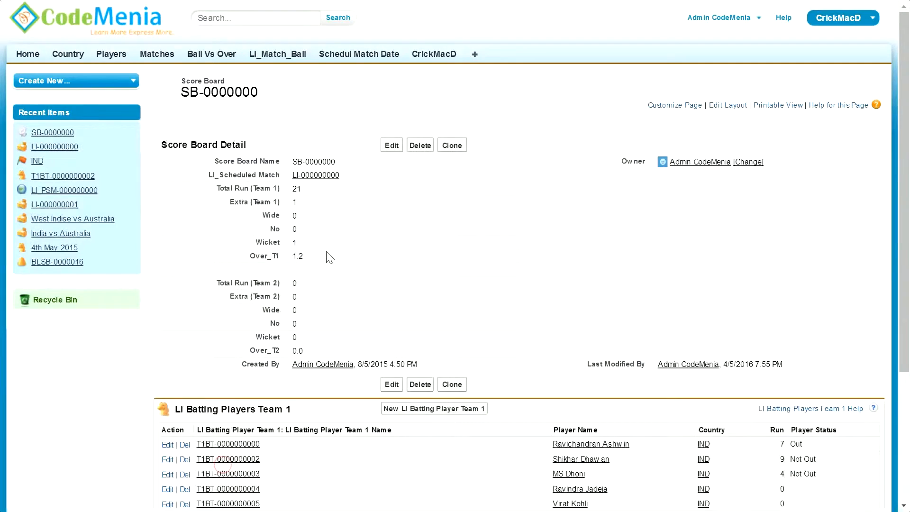
# Examine the score board's related lists of batting and bowling players for both teams.
pyautogui.scroll(-3, 313, 260)
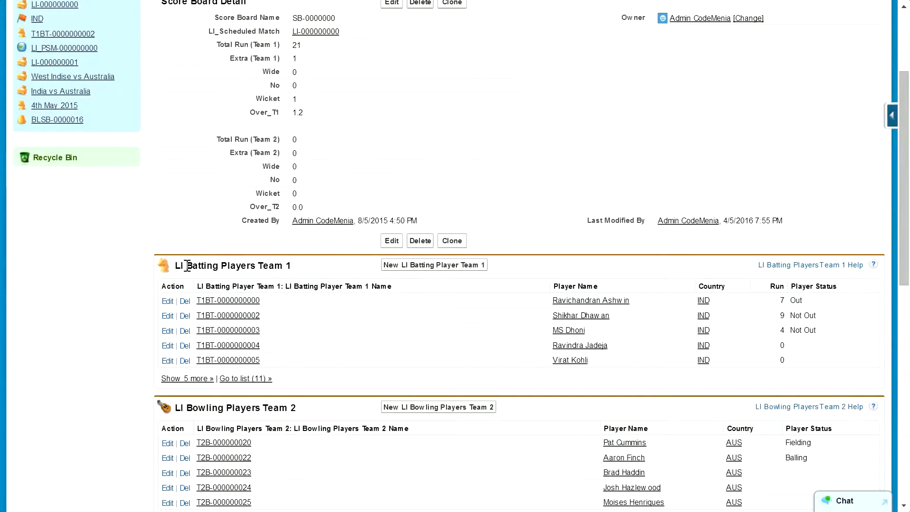
pyautogui.moveTo(187, 266); pyautogui.dragTo(298, 264)
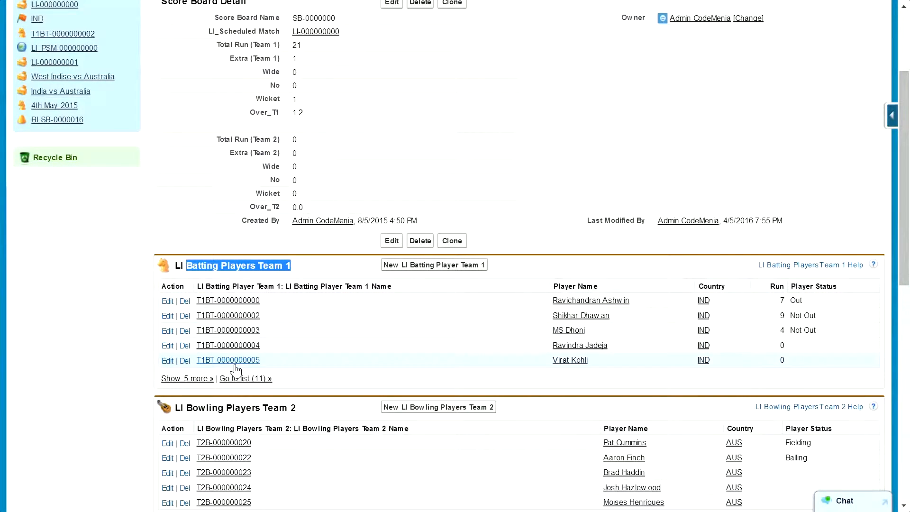
pyautogui.scroll(-2, 399, 324)
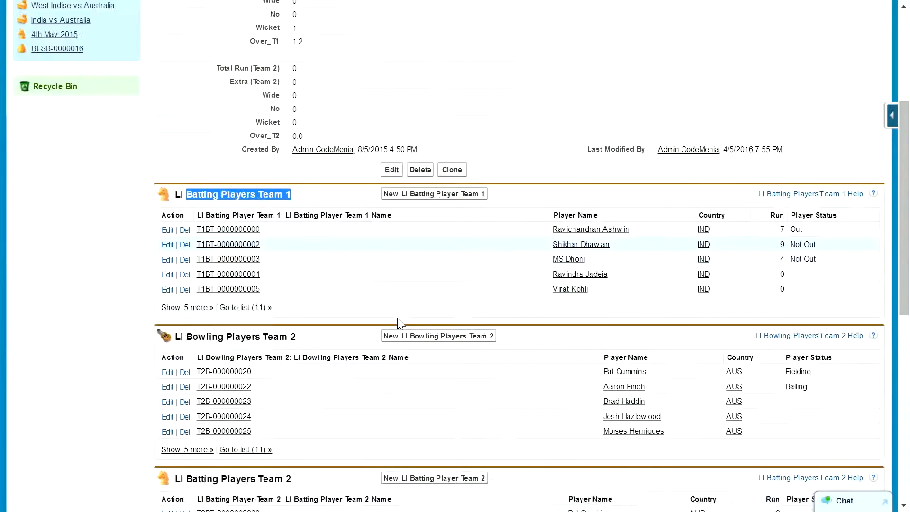
pyautogui.scroll(-2, 400, 324)
pyautogui.click(279, 125)
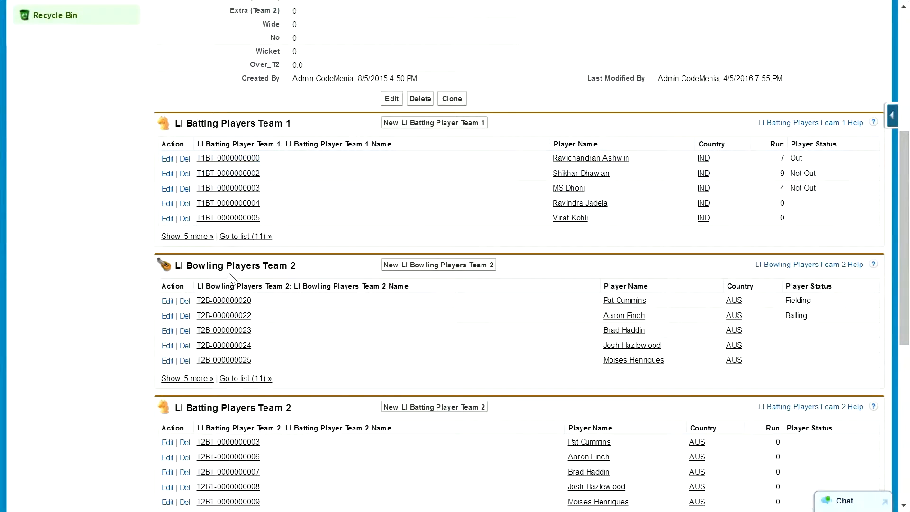
pyautogui.scroll(6, 437, 224)
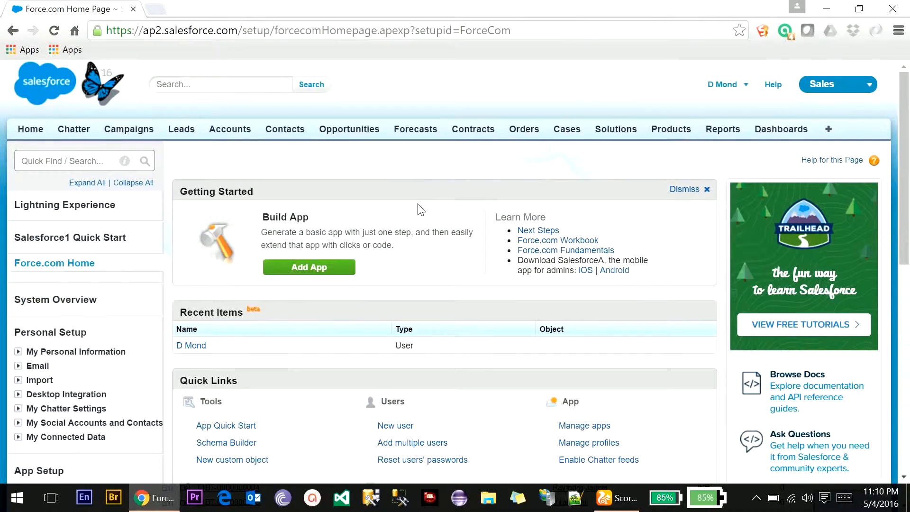
# Switch to the public CodeMenia site and look through its Available Matches page.
pyautogui.hotkey('alt', 'Tab')
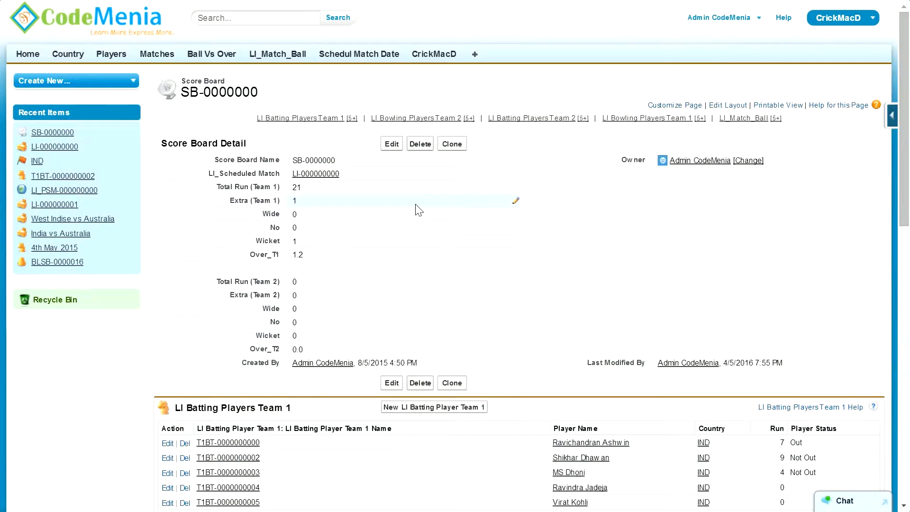
pyautogui.hotkey('alt', 'Tab')
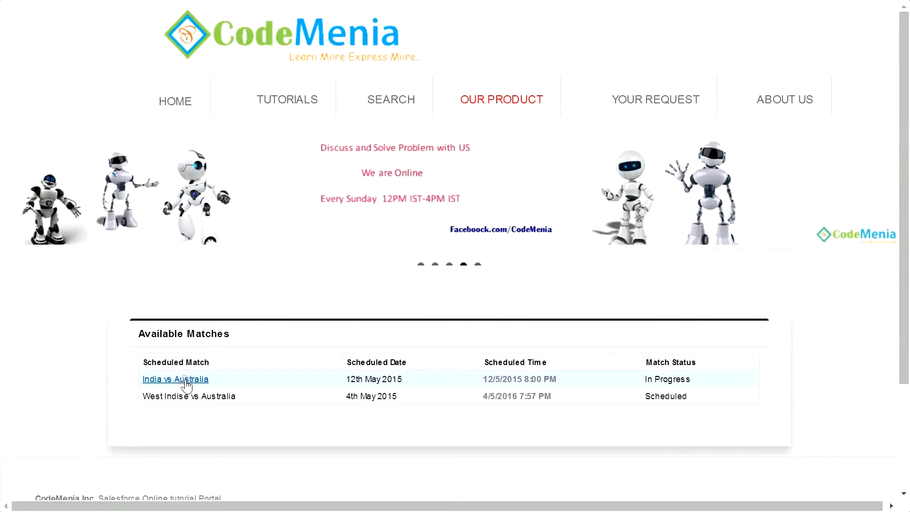
pyautogui.scroll(-5, 451, 327)
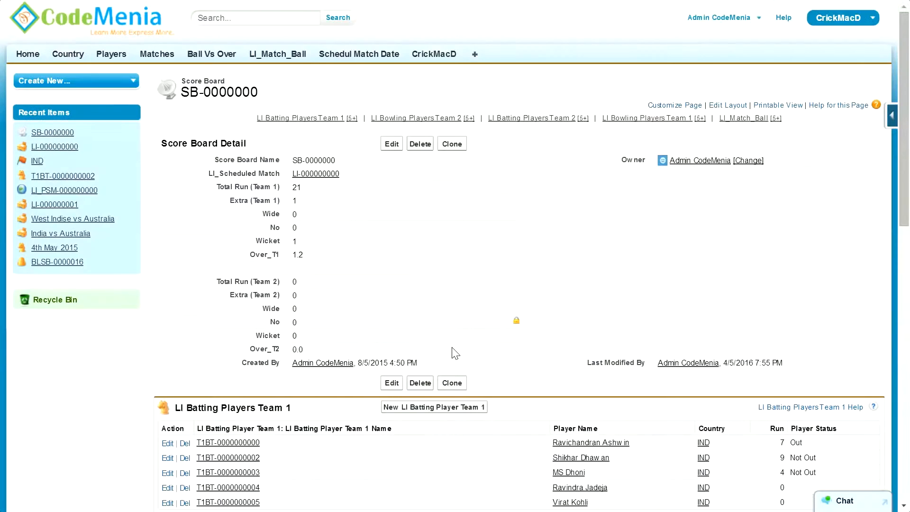
pyautogui.scroll(-2, 444, 402)
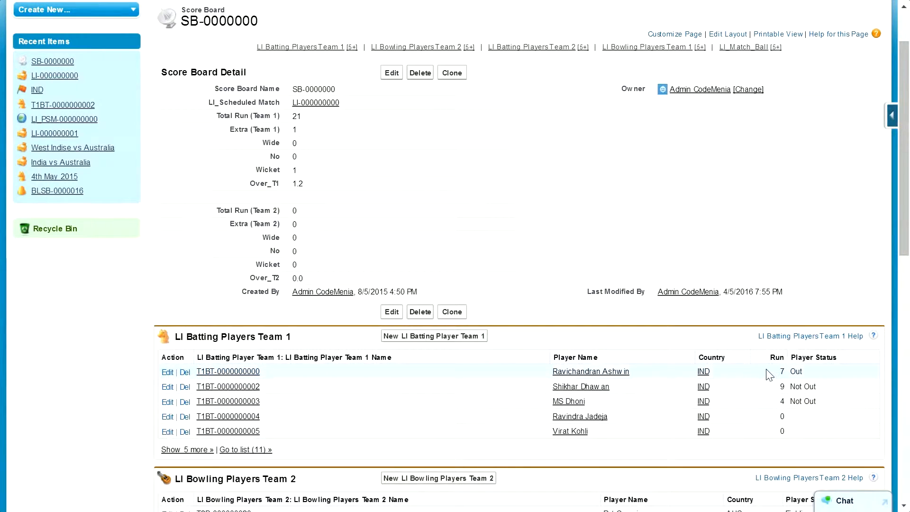
pyautogui.click(256, 387)
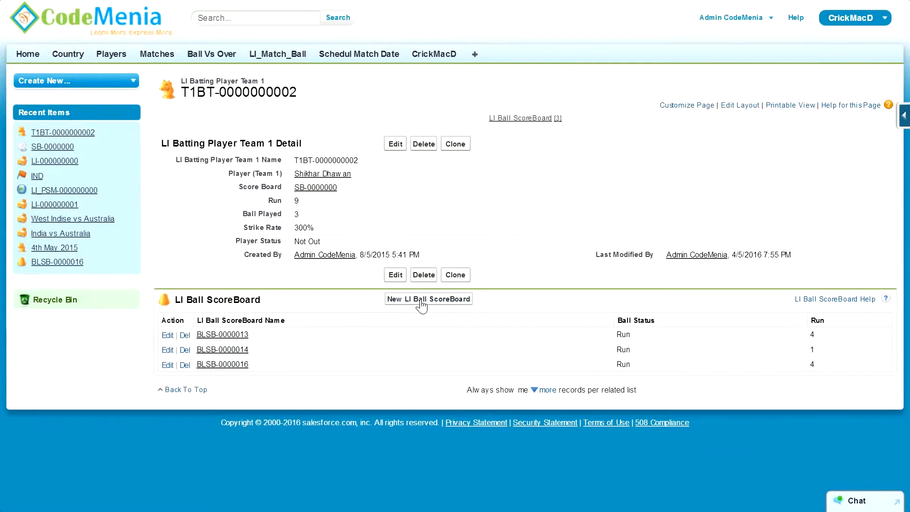
pyautogui.click(419, 302)
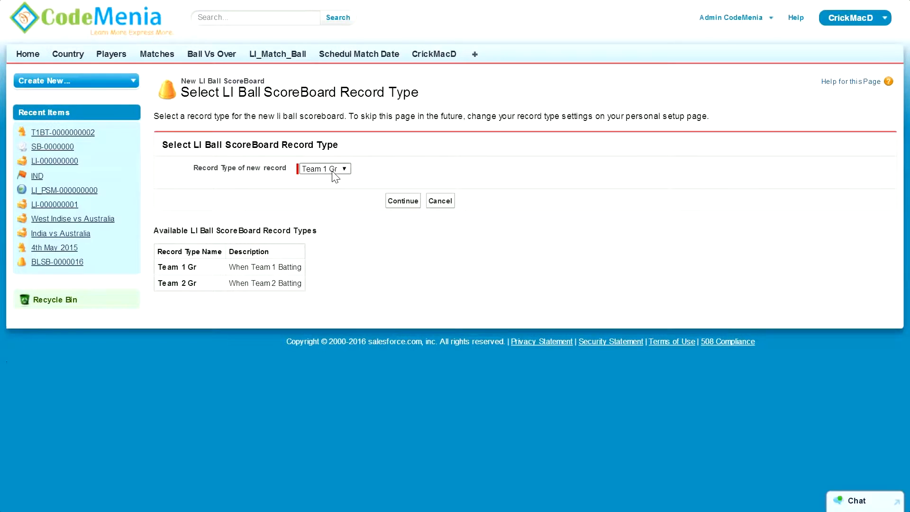
pyautogui.click(401, 203)
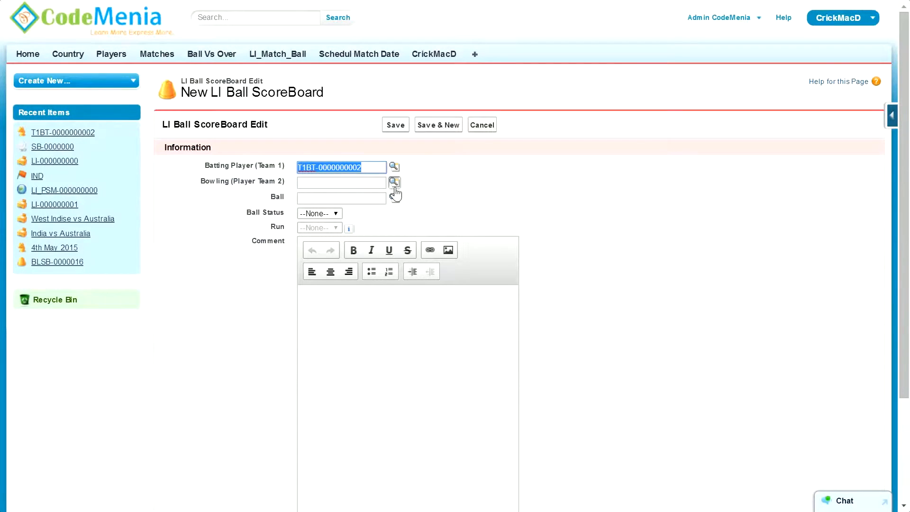
# Assign bowling player T2B-000000022 and ball MB-0008 to the new ball score record.
pyautogui.click(394, 183)
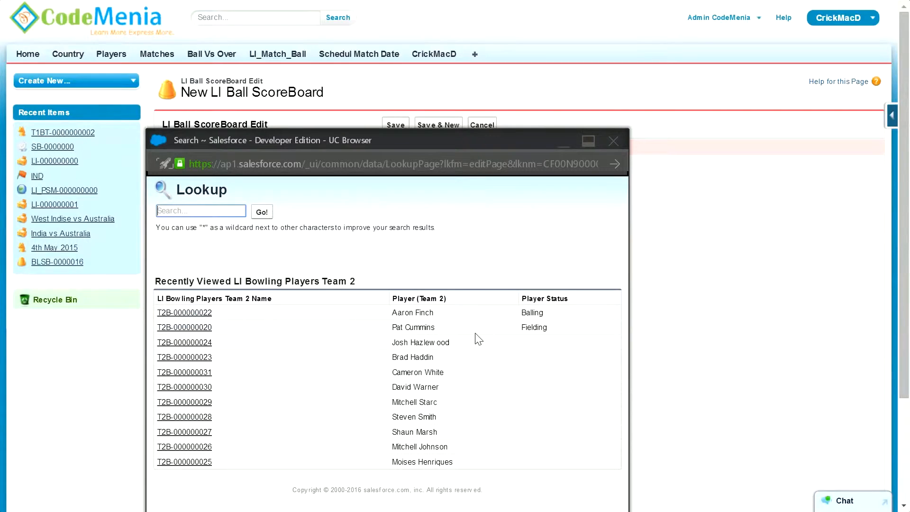
pyautogui.click(185, 312)
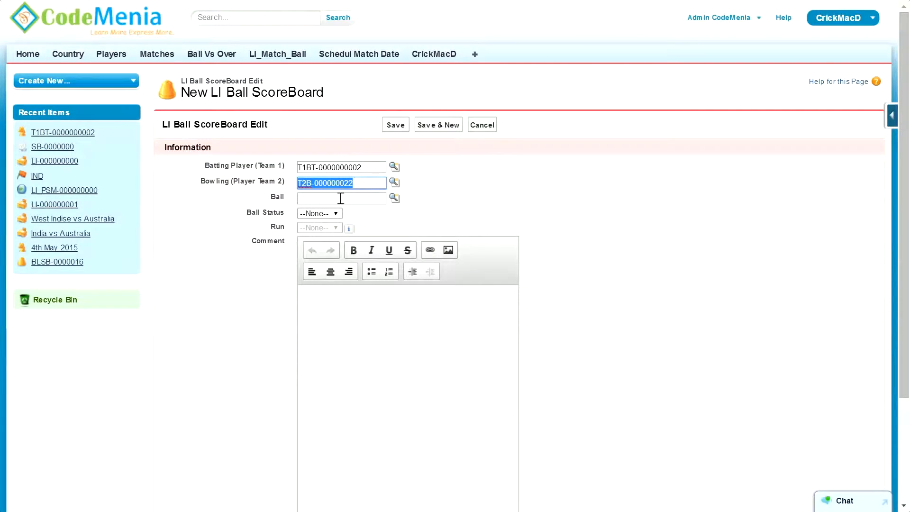
pyautogui.click(395, 198)
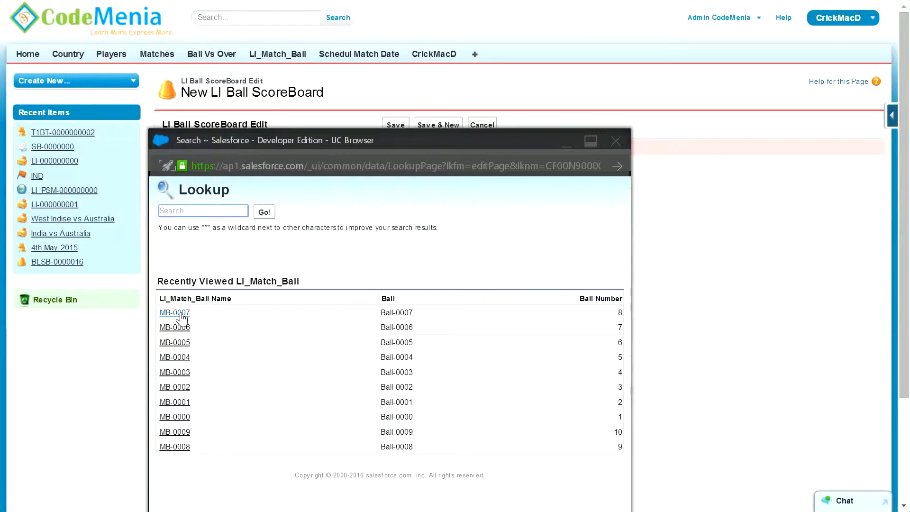
pyautogui.click(183, 446)
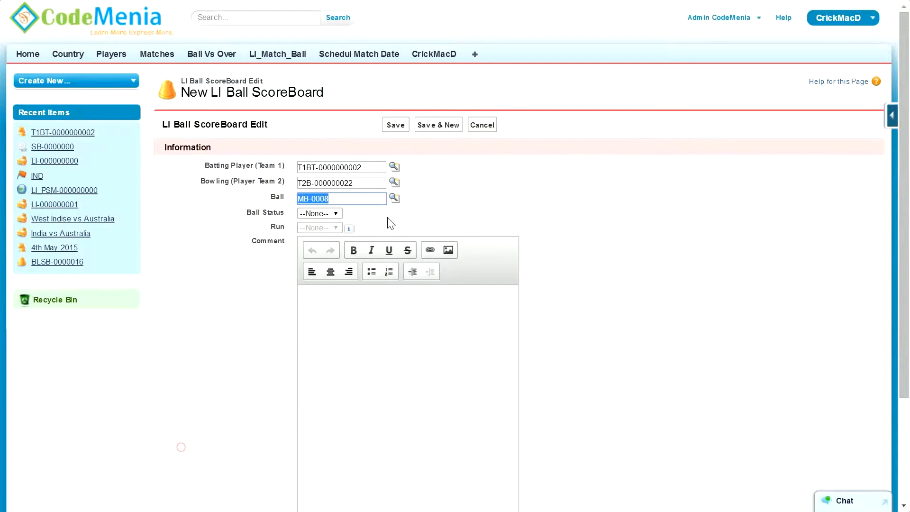
# Set the ball status to Run with 6 runs and save the ball score record.
pyautogui.click(333, 216)
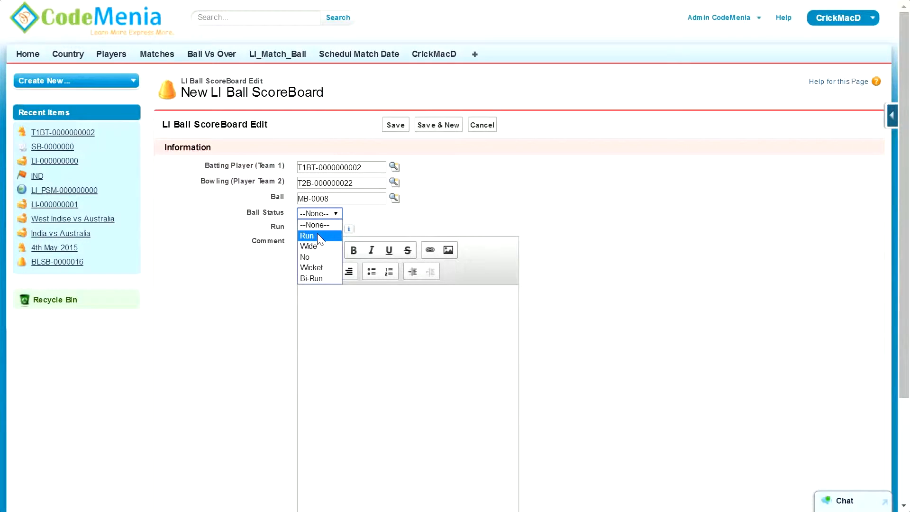
pyautogui.click(317, 234)
pyautogui.click(315, 227)
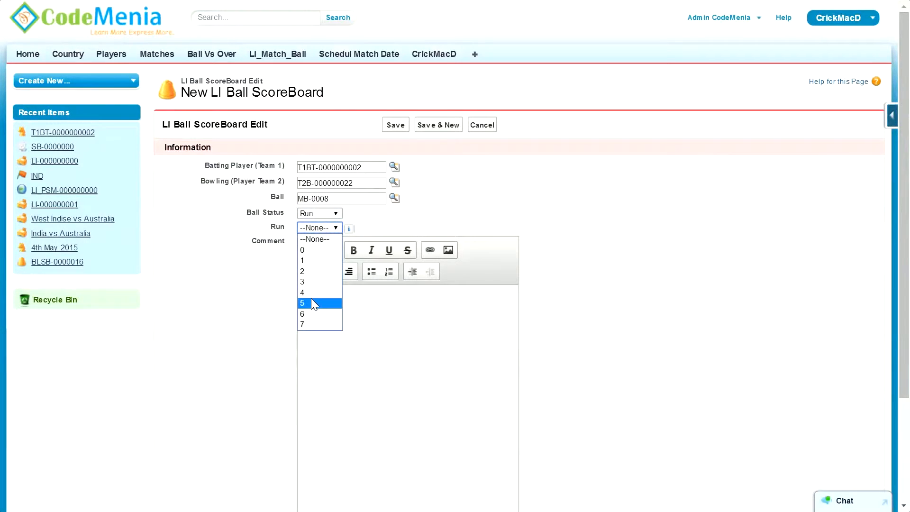
pyautogui.click(311, 314)
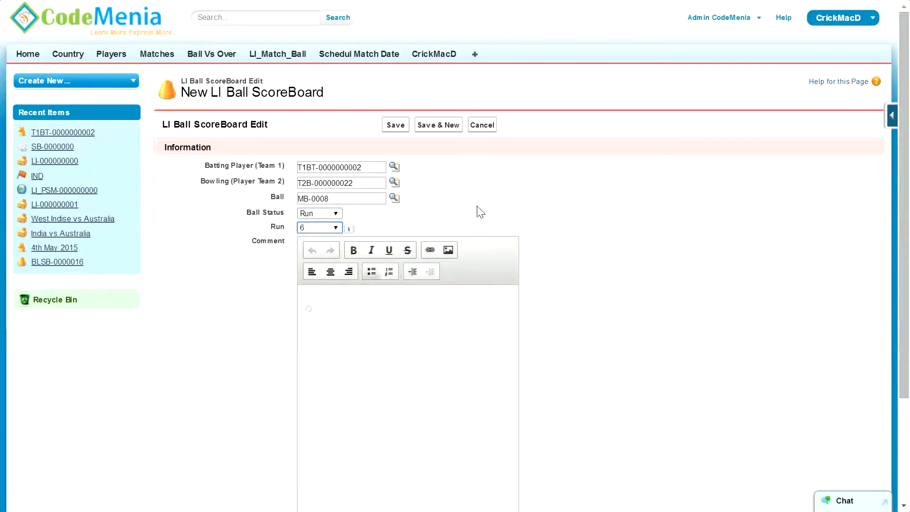
pyautogui.click(394, 127)
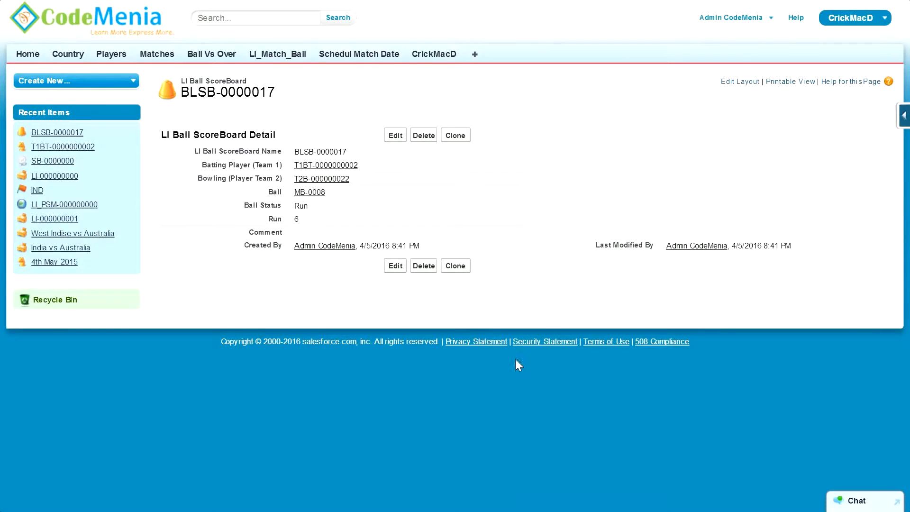
# Clone the saved ball score record and choose MB-0008 as the clone's ball.
pyautogui.click(451, 138)
pyautogui.click(396, 199)
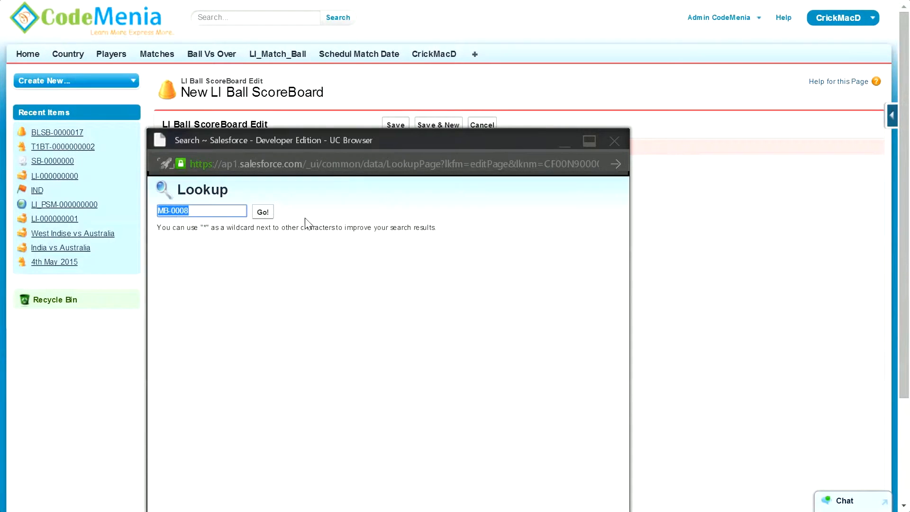
pyautogui.click(202, 274)
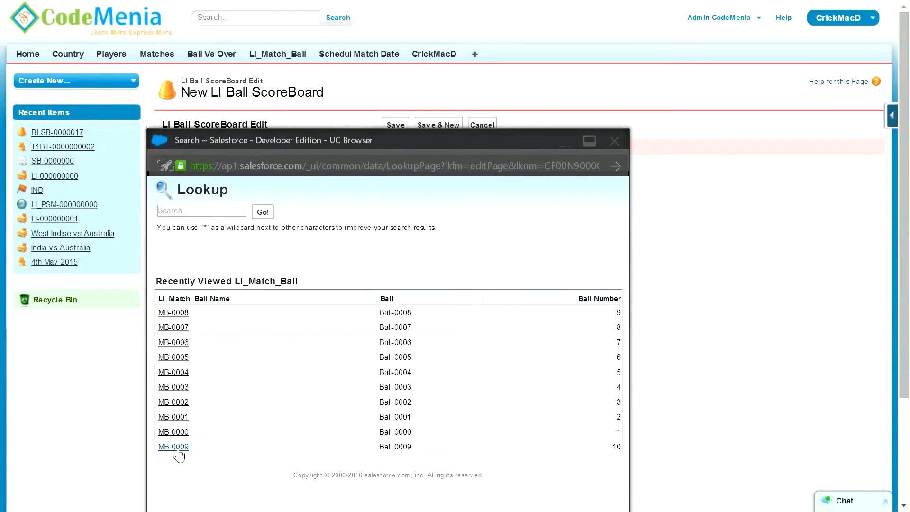
pyautogui.click(173, 313)
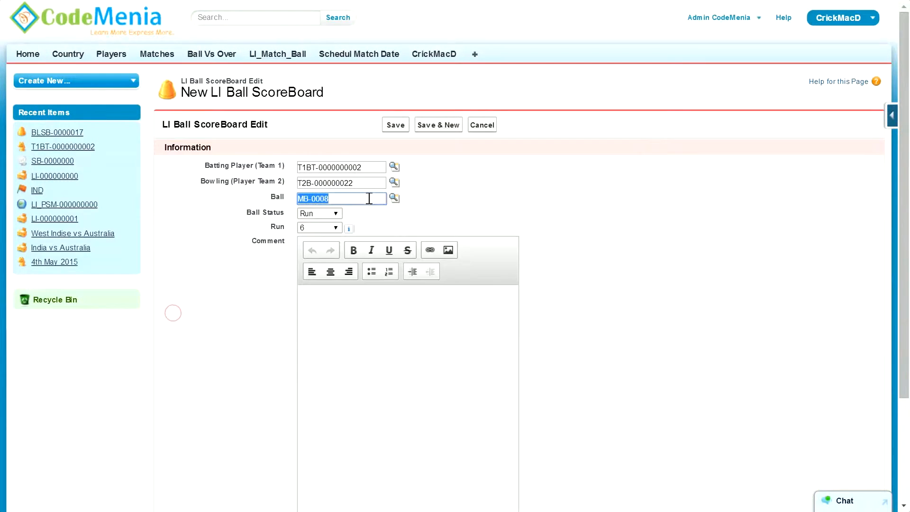
# Set the cloned record's ball status to Wide with 1 run and save it.
pyautogui.click(326, 228)
pyautogui.click(322, 237)
pyautogui.click(323, 231)
pyautogui.click(321, 260)
pyautogui.click(320, 213)
pyautogui.click(321, 246)
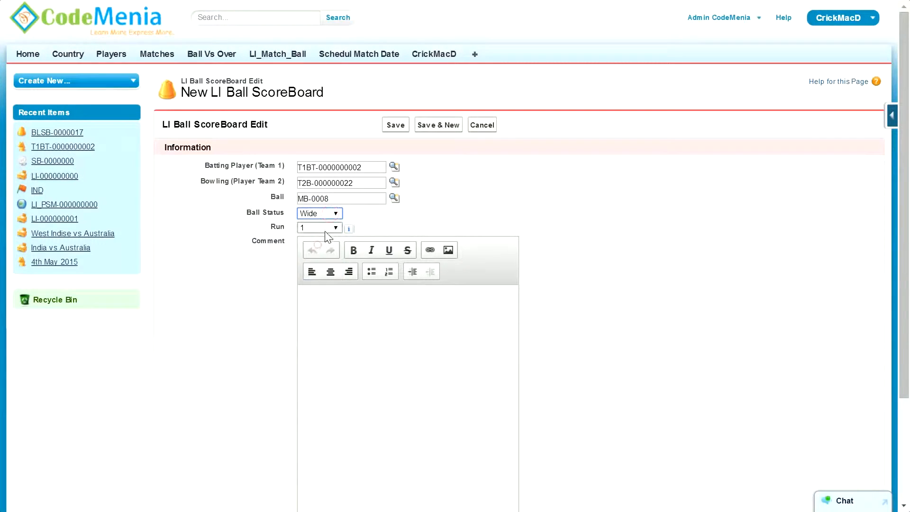
pyautogui.click(395, 125)
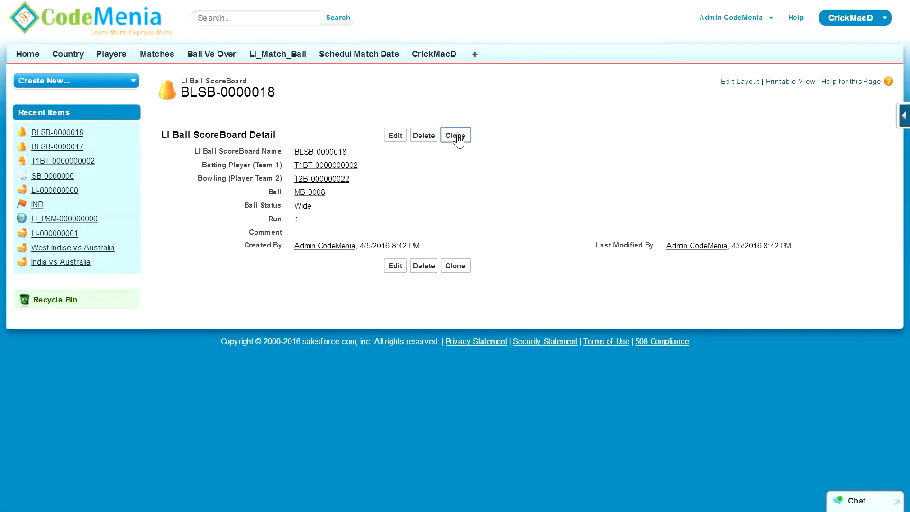
# Clone the wide-ball record and set the clone's ball status to No.
pyautogui.click(456, 136)
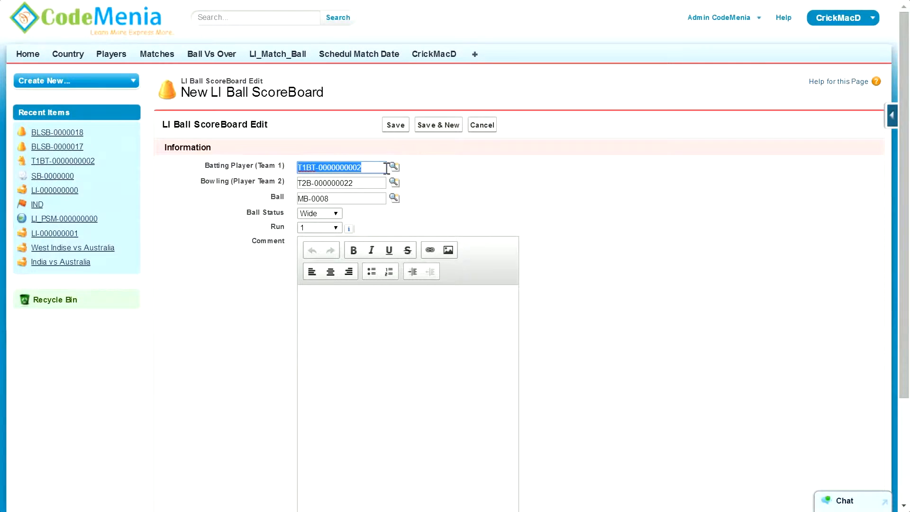
pyautogui.click(319, 214)
pyautogui.click(310, 257)
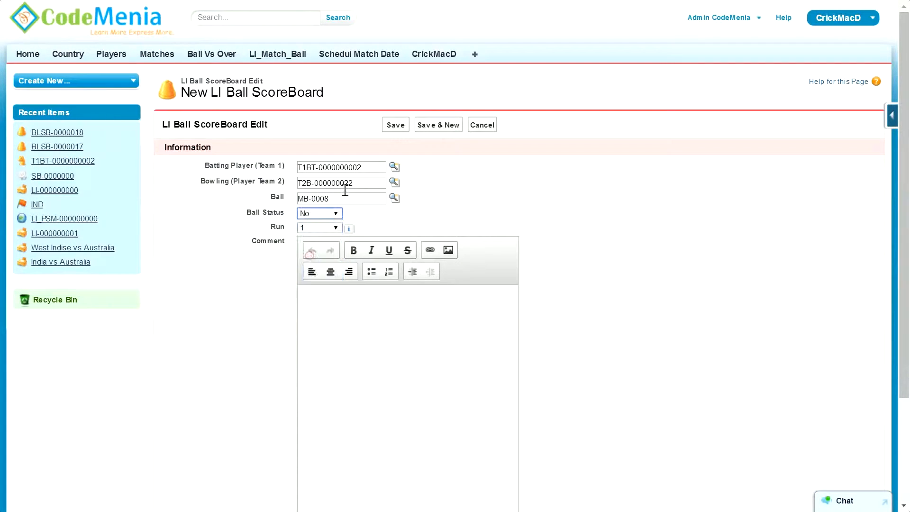
# Look up and assign ball MB-0009 to the no-ball record and save it.
pyautogui.click(394, 197)
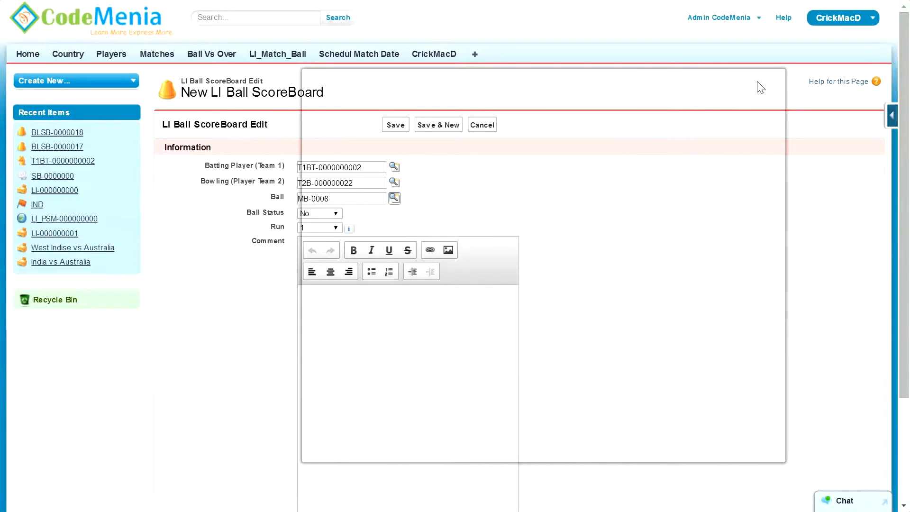
pyautogui.click(395, 198)
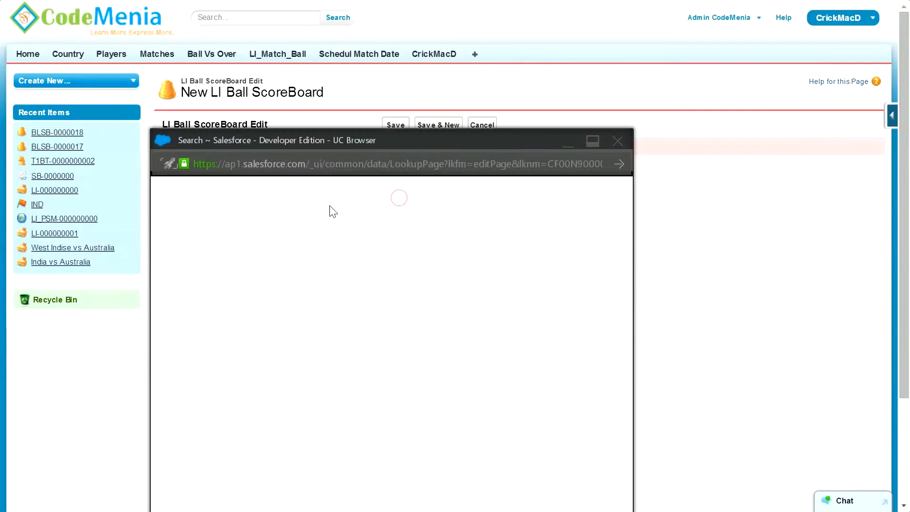
pyautogui.click(220, 281)
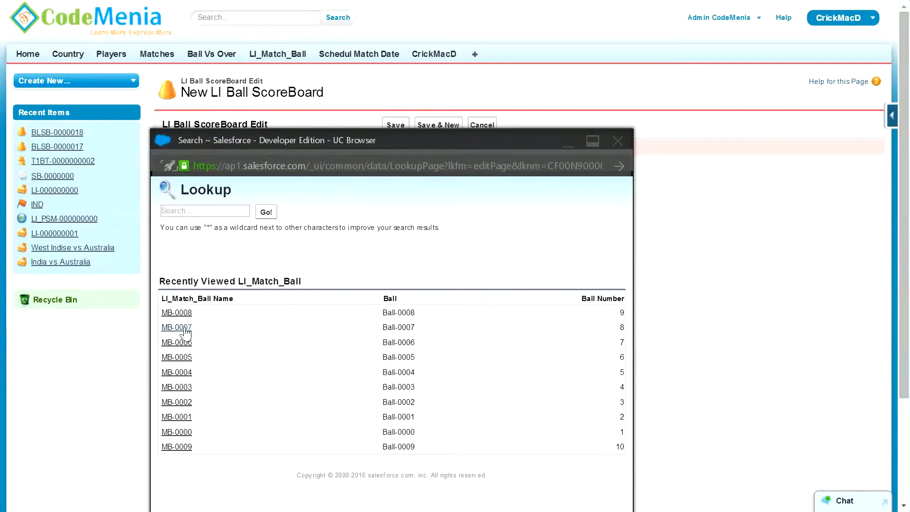
pyautogui.click(182, 447)
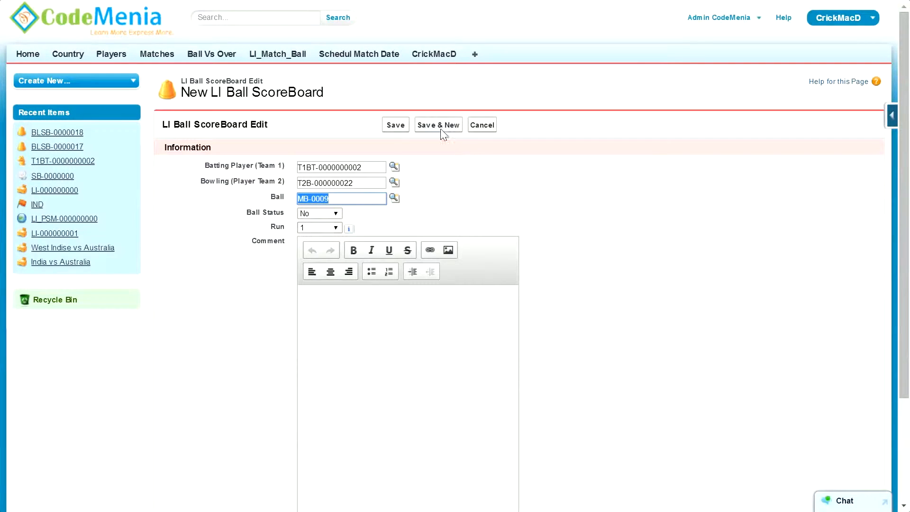
pyautogui.click(400, 128)
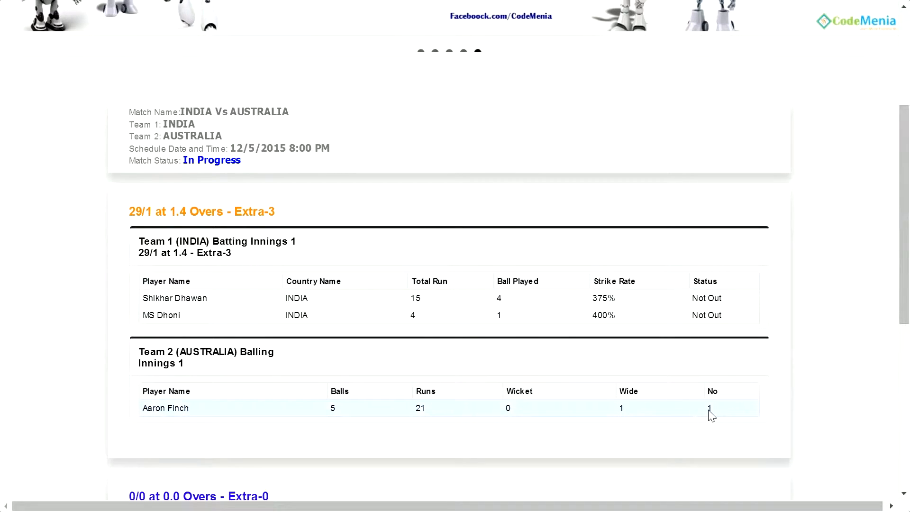
# Check the Australian bowler's ball count on the public India vs Australia match page.
pyautogui.moveTo(331, 408); pyautogui.dragTo(343, 410)
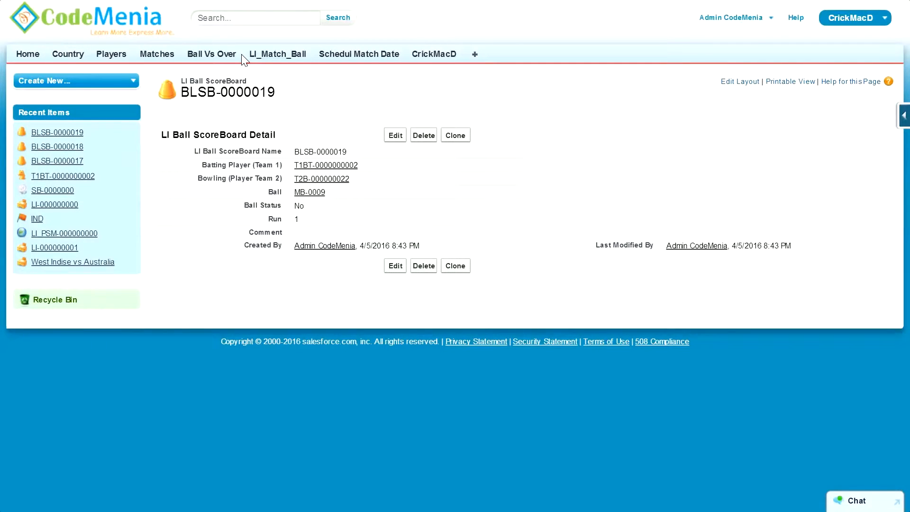
# Open the India vs Australia match in Salesforce, view its 1st country record IND and return to the match.
pyautogui.click(158, 56)
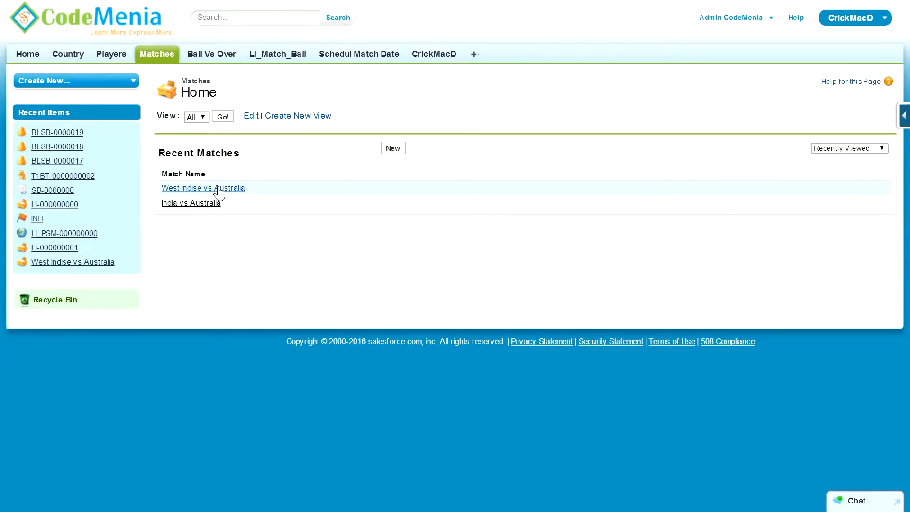
pyautogui.click(198, 203)
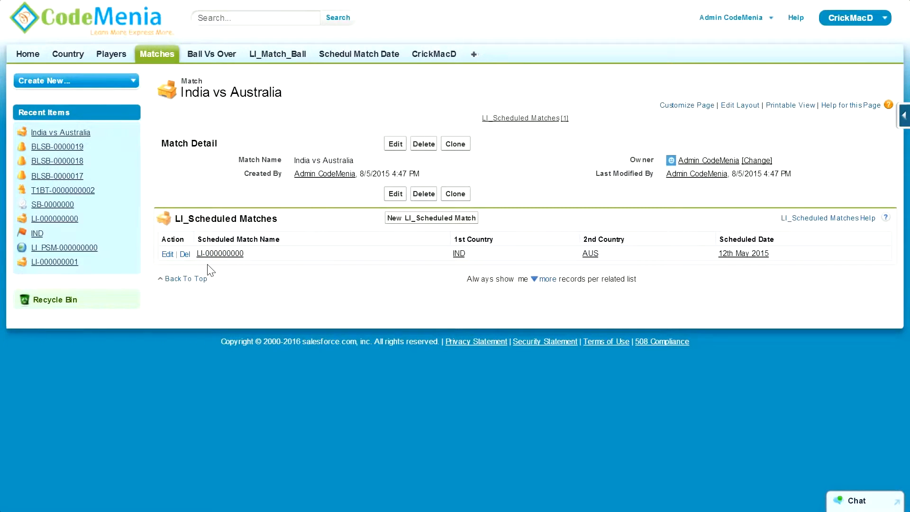
pyautogui.click(460, 255)
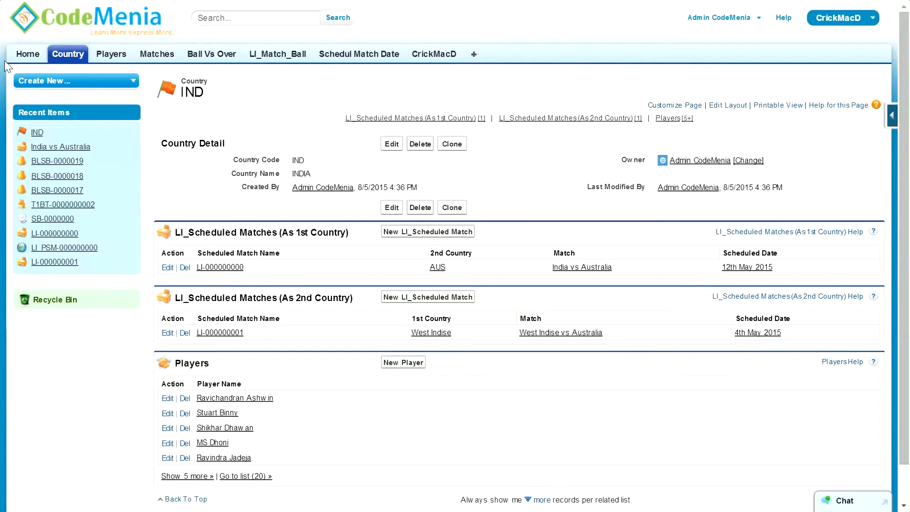
pyautogui.hotkey('alt', 'Left')
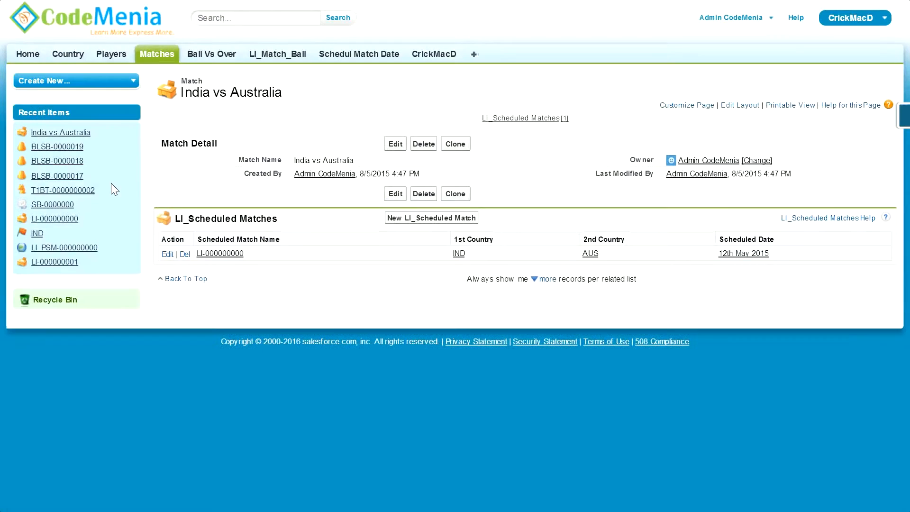
# Open scheduled match LI-000000000 and examine the totals and related lists of its score board SB-0000000.
pyautogui.click(218, 252)
pyautogui.scroll(-1, 324, 326)
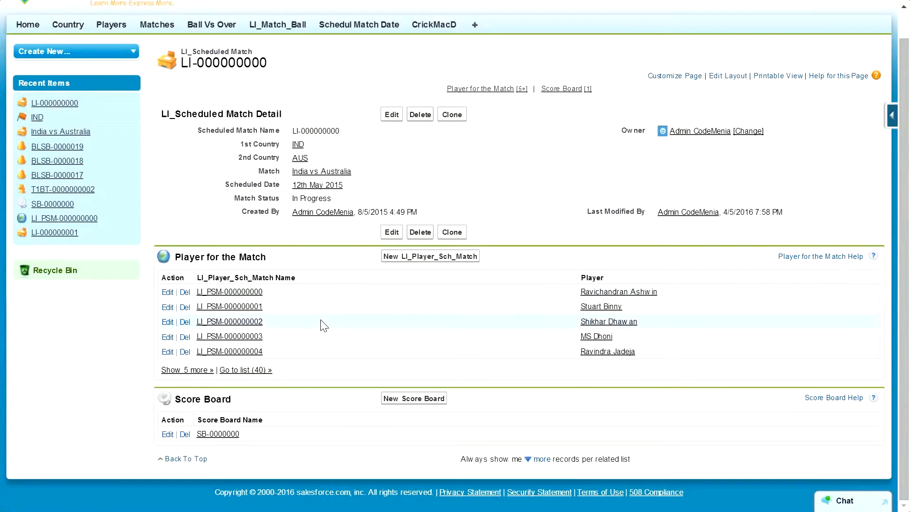
pyautogui.click(228, 439)
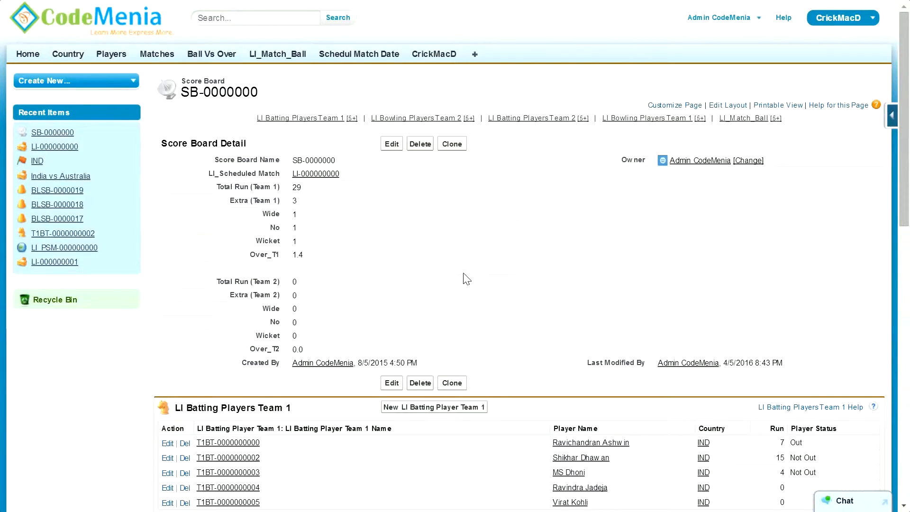
pyautogui.scroll(-15, 467, 279)
pyautogui.scroll(15, 467, 278)
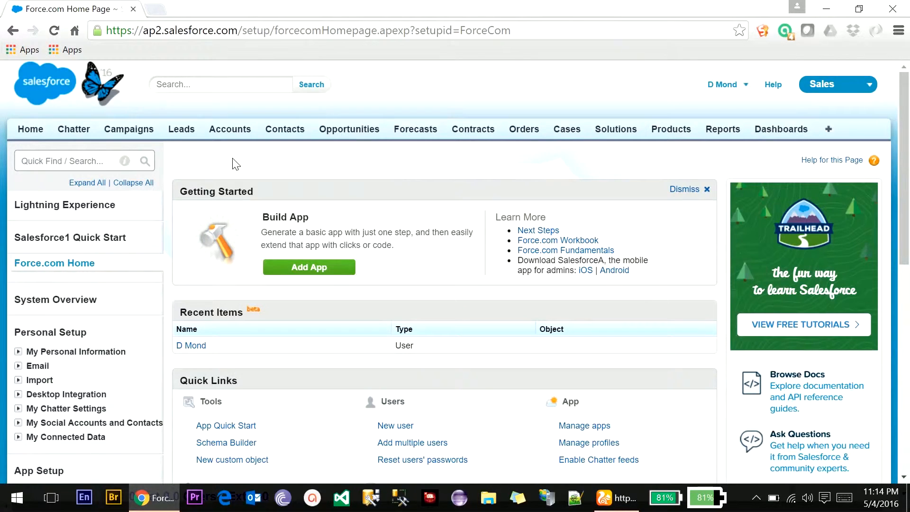
# Start creating a new app of type Custom app from the Apps page in Salesforce Setup.
pyautogui.scroll(-5, 197, 230)
pyautogui.click(18, 292)
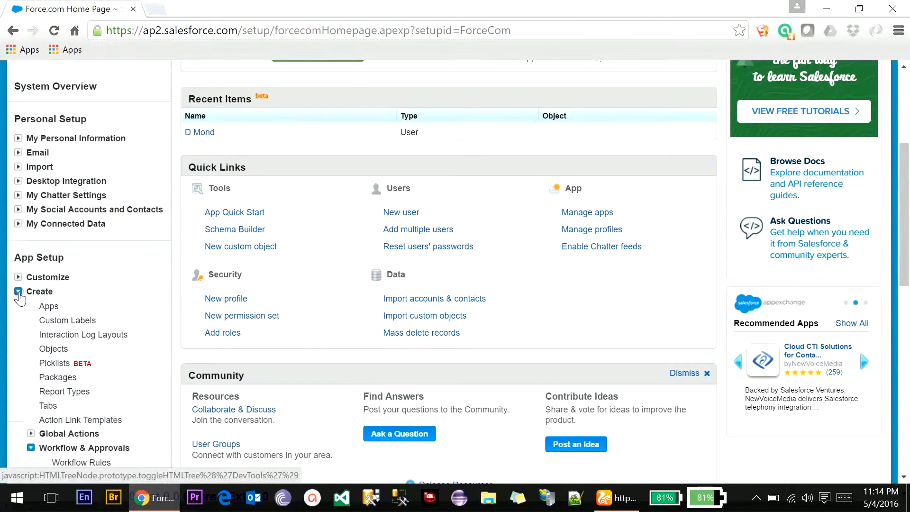
pyautogui.click(47, 307)
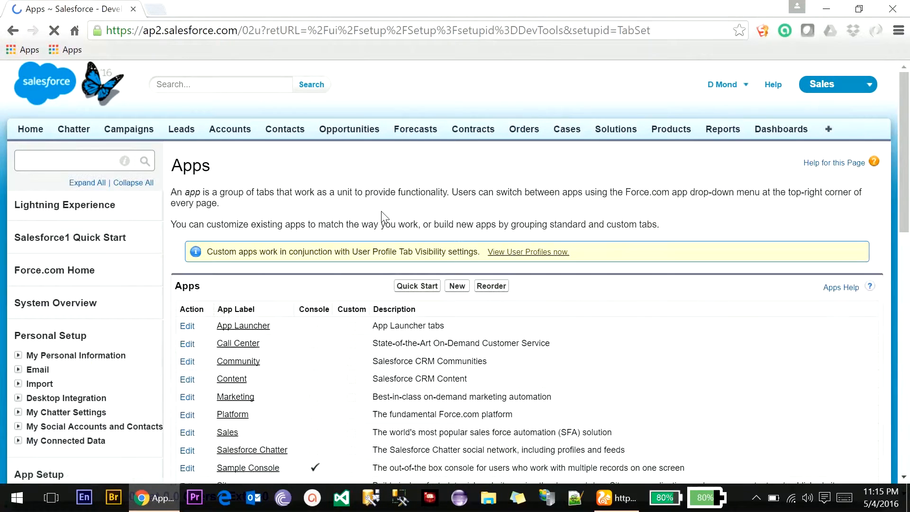
pyautogui.click(457, 288)
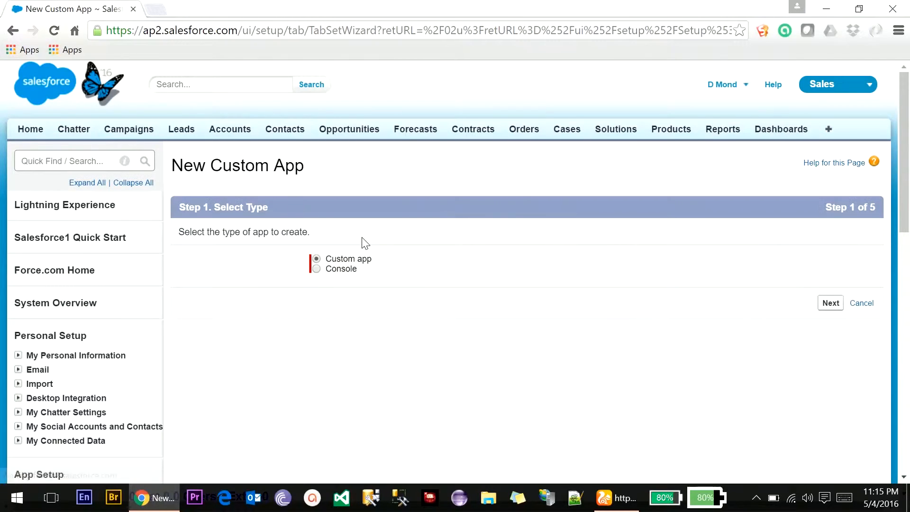
pyautogui.click(830, 304)
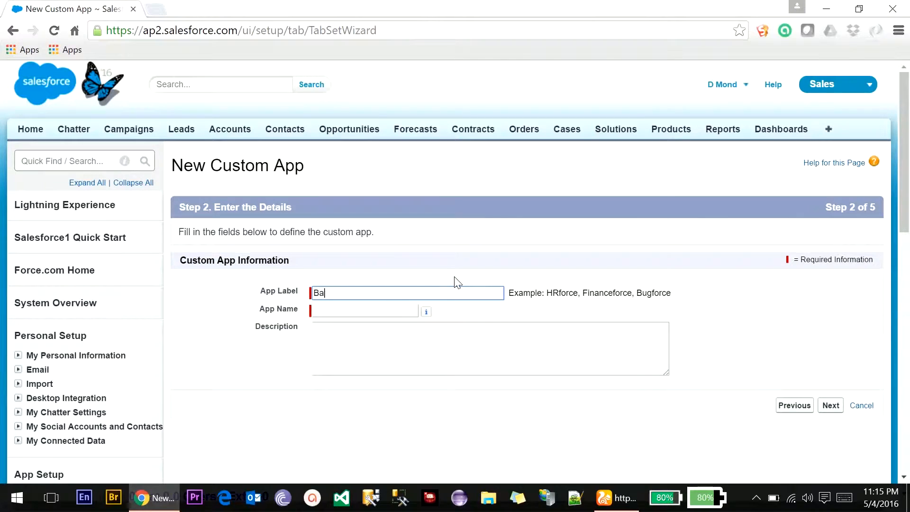
# Label the new app Bank Customer Account Details, fill in its matching app name and continue to the logo choice.
pyautogui.press('BackSpace')
pyautogui.write('k Customer Account Details')
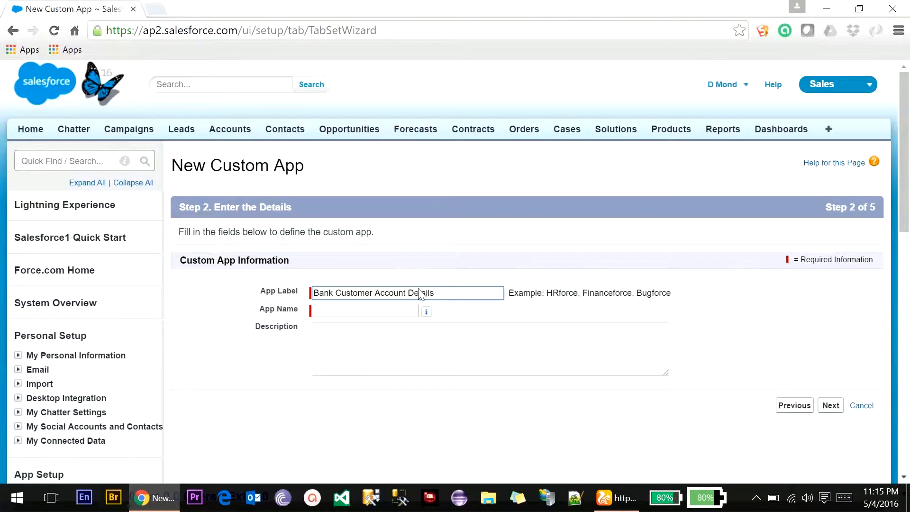
pyautogui.click(379, 311)
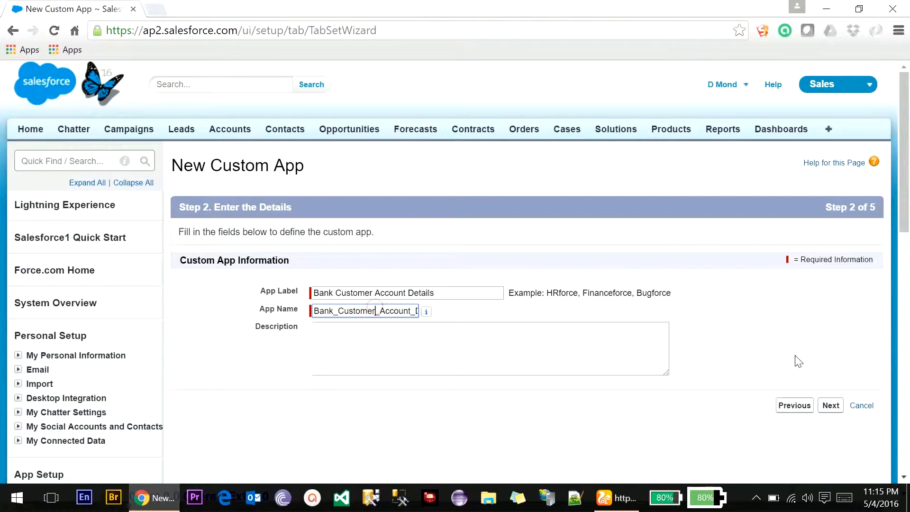
pyautogui.click(830, 407)
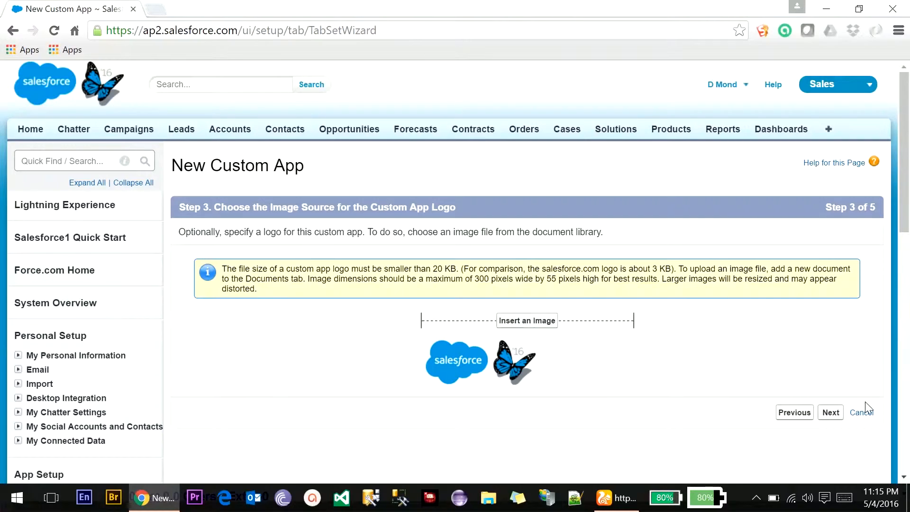
# Keep the default logo, add the Accounts and Contacts tabs to the new app and continue to the profile assignment.
pyautogui.click(829, 413)
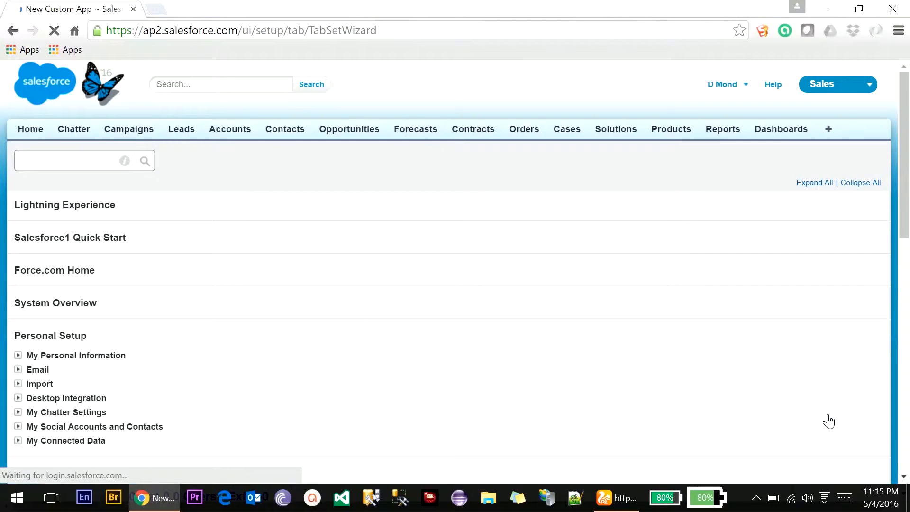
pyautogui.click(406, 291)
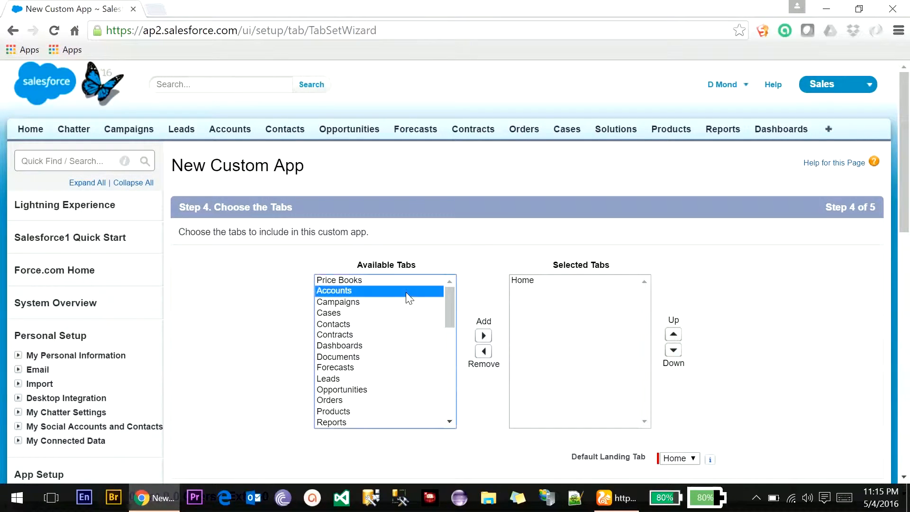
pyautogui.click(483, 335)
pyautogui.scroll(-2, 695, 395)
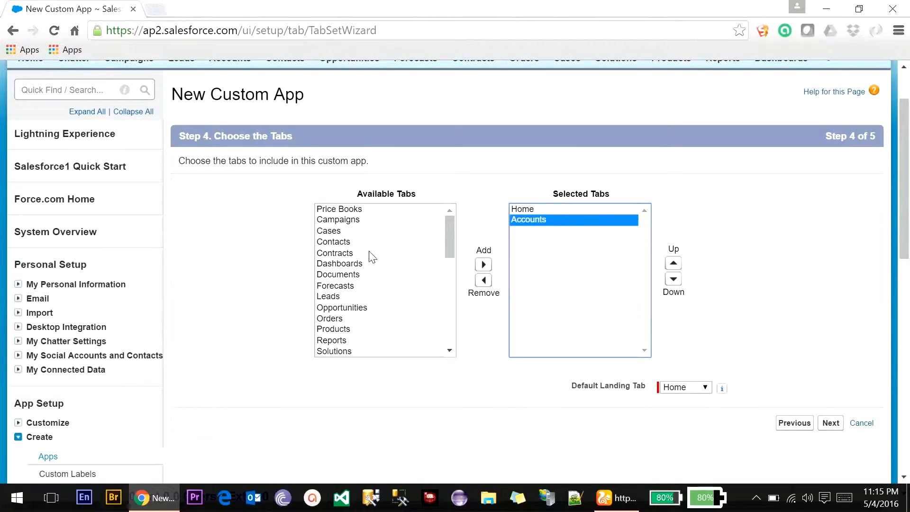
pyautogui.click(346, 242)
pyautogui.click(483, 264)
pyautogui.click(830, 423)
# Make the app visible to the System Administrator profile and save it.
pyautogui.scroll(-5, 721, 329)
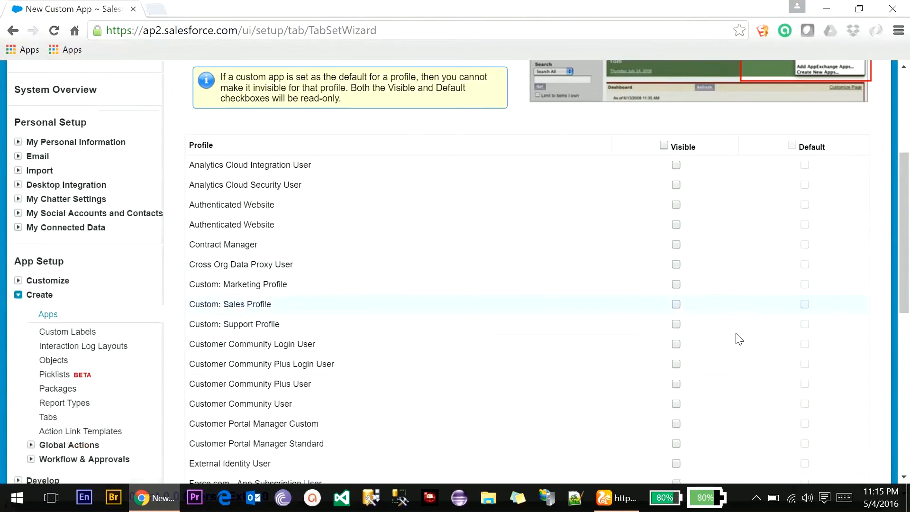
pyautogui.scroll(-5, 589, 254)
pyautogui.scroll(-4, 654, 424)
pyautogui.click(676, 344)
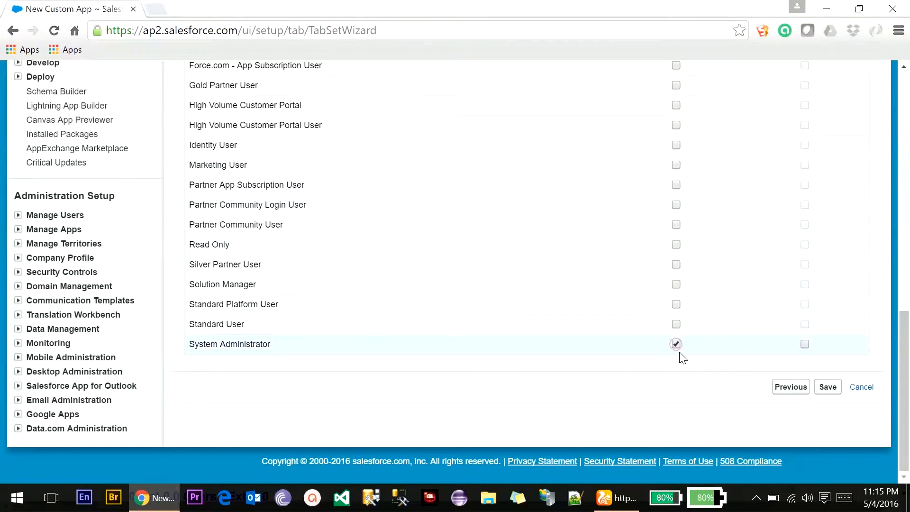
pyautogui.scroll(9, 827, 309)
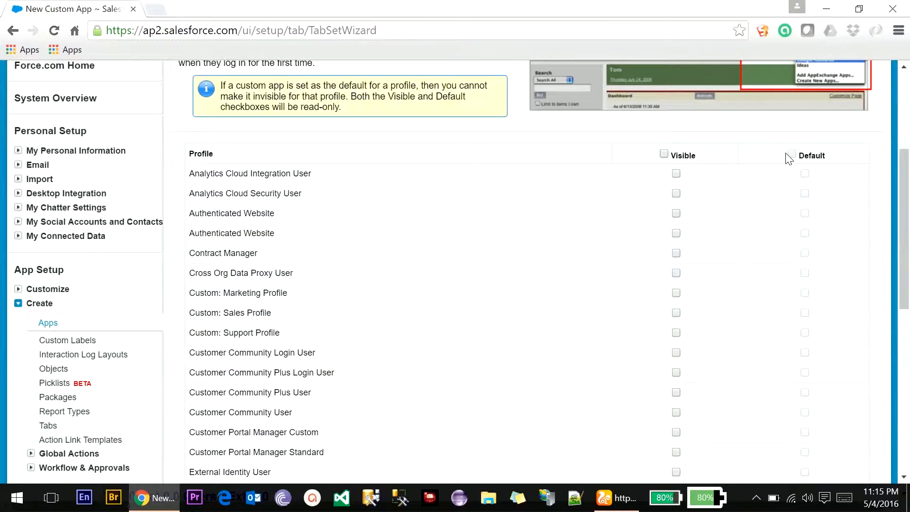
pyautogui.scroll(4, 416, 229)
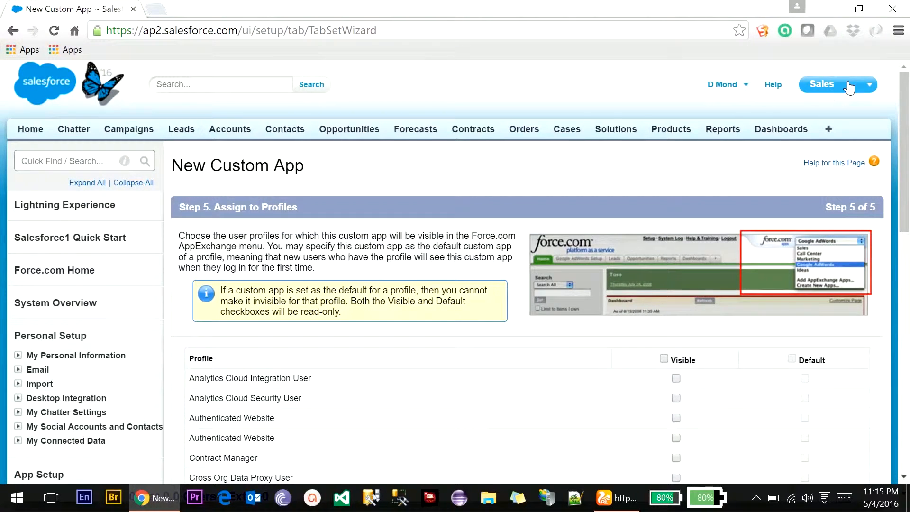
pyautogui.scroll(-10, 691, 349)
pyautogui.click(829, 385)
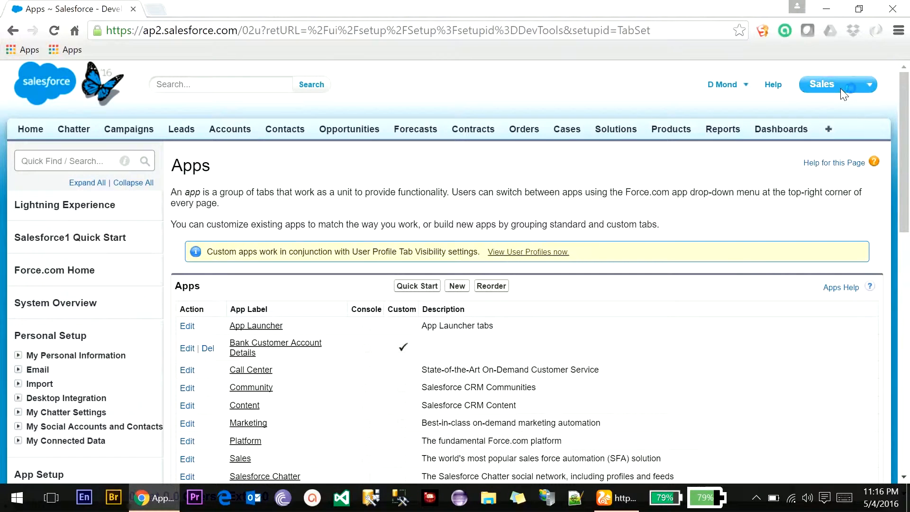
# Switch to the Bank Customer Account Details app and open the custom Objects page in Setup.
pyautogui.click(840, 87)
pyautogui.click(795, 225)
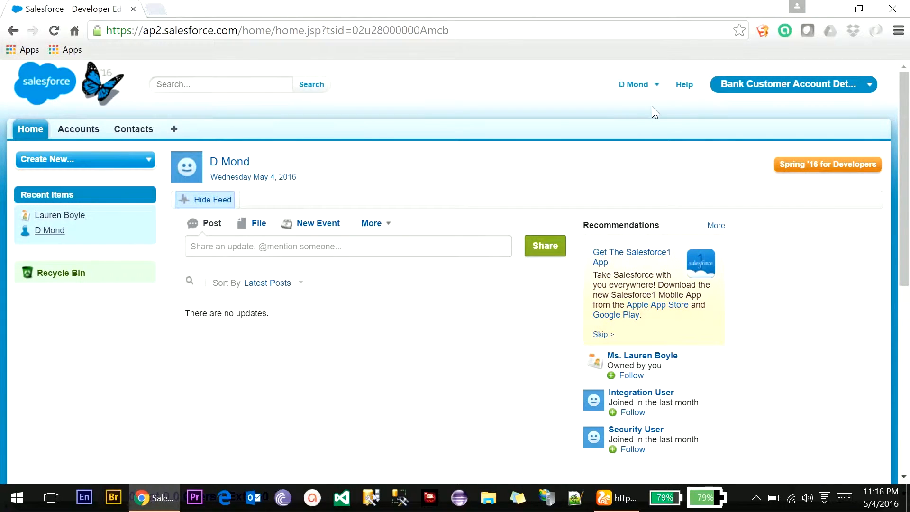
pyautogui.click(635, 92)
pyautogui.click(609, 126)
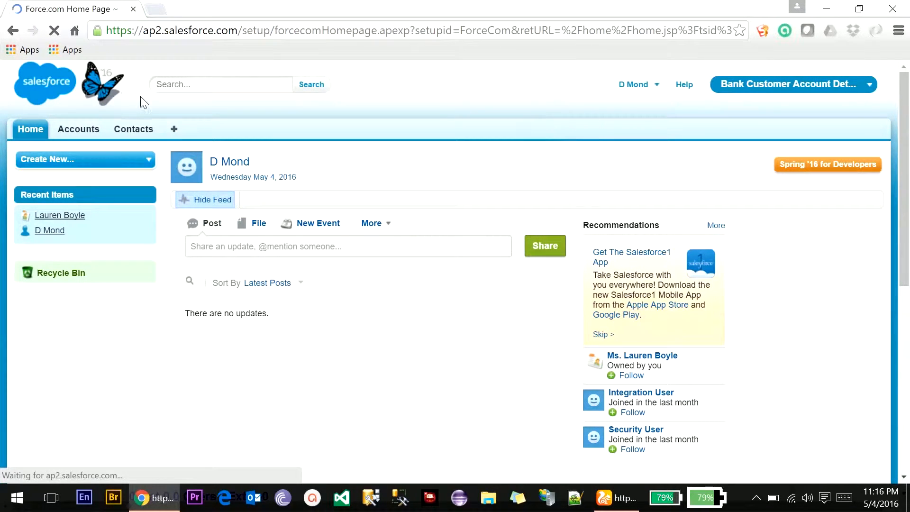
pyautogui.scroll(-5, 18, 297)
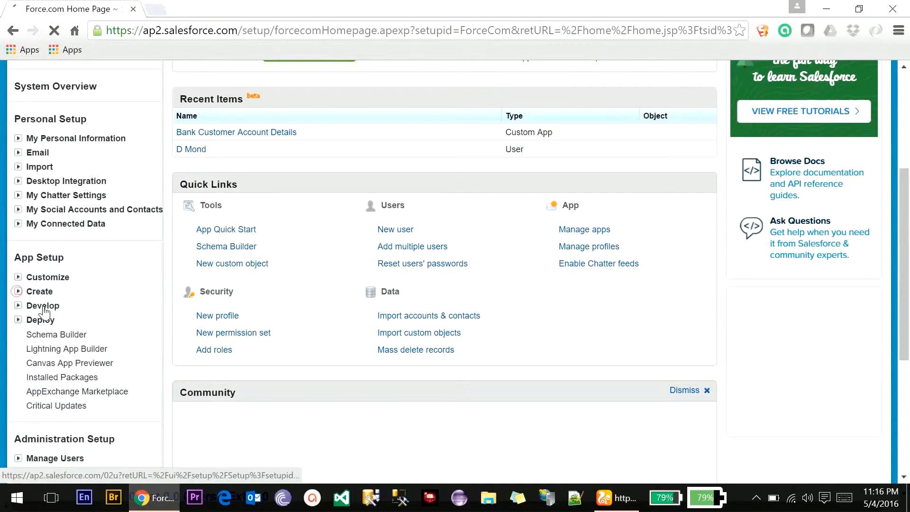
pyautogui.click(18, 292)
pyautogui.click(54, 349)
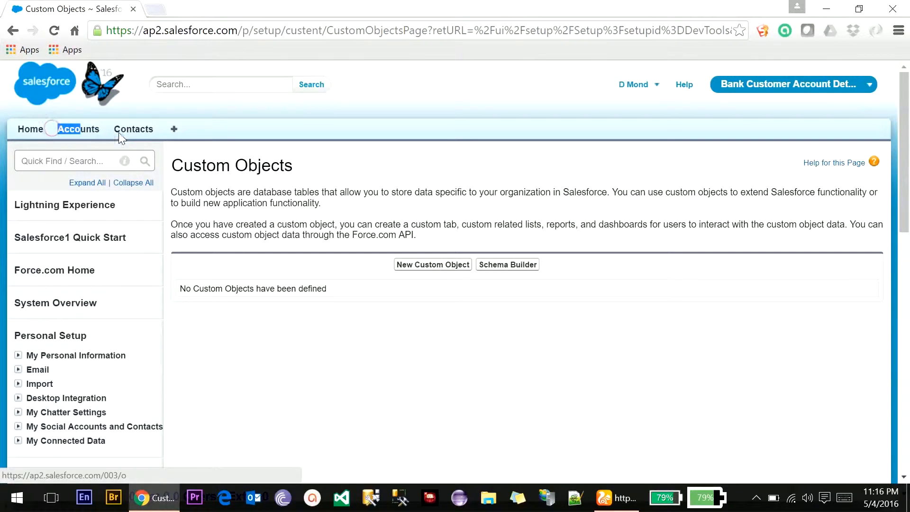
# Start a new custom object and set its label to Account Details.
pyautogui.moveTo(110, 129); pyautogui.dragTo(154, 134)
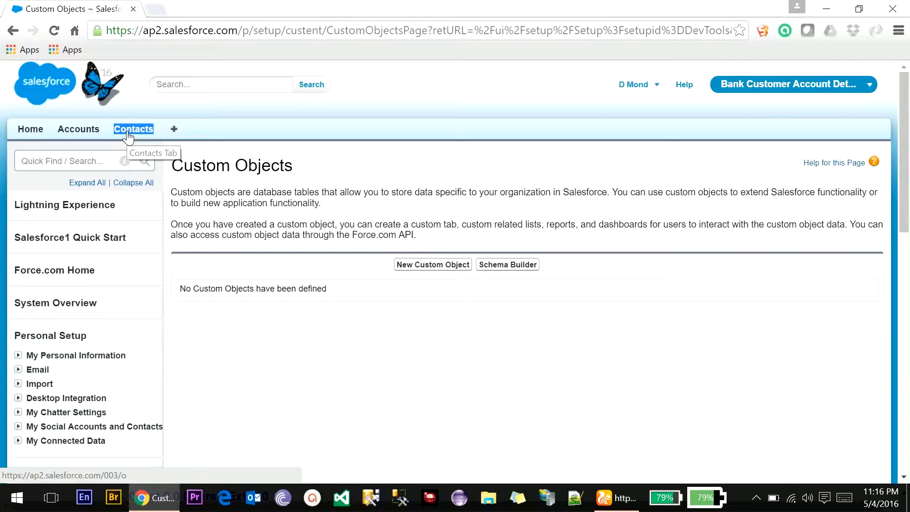
pyautogui.click(417, 265)
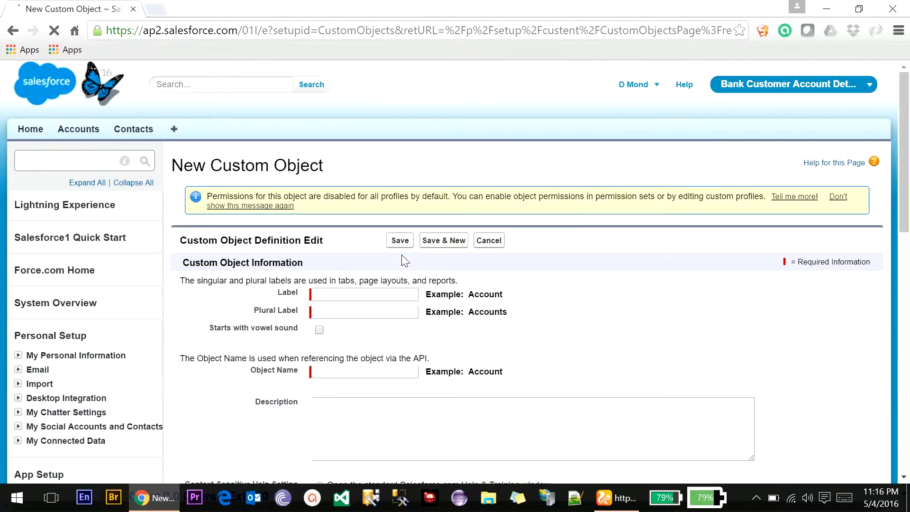
pyautogui.click(383, 294)
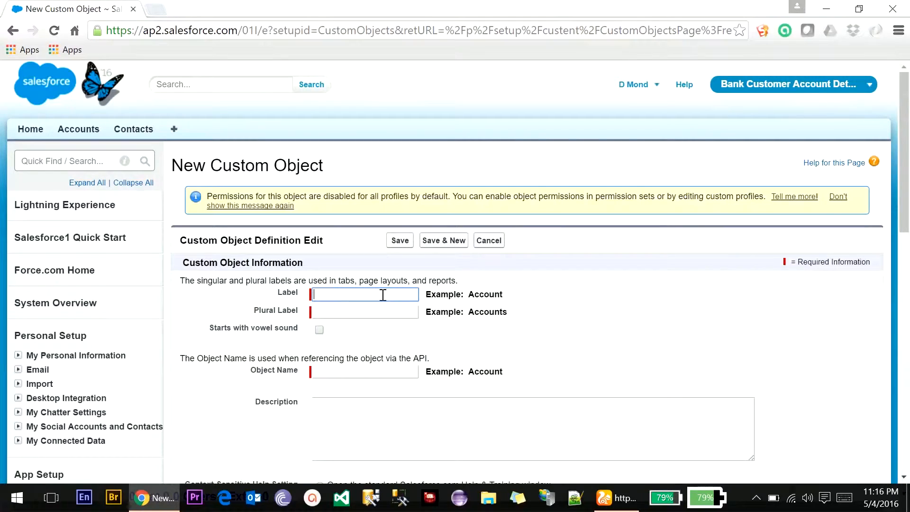
pyautogui.write('Account DEtails')
pyautogui.click(358, 294)
pyautogui.press('BackSpace')
pyautogui.write('etails')
pyautogui.click(471, 290)
# Set the object's plural label to Account Details by copying the singular label.
pyautogui.click(371, 311)
pyautogui.click(368, 312)
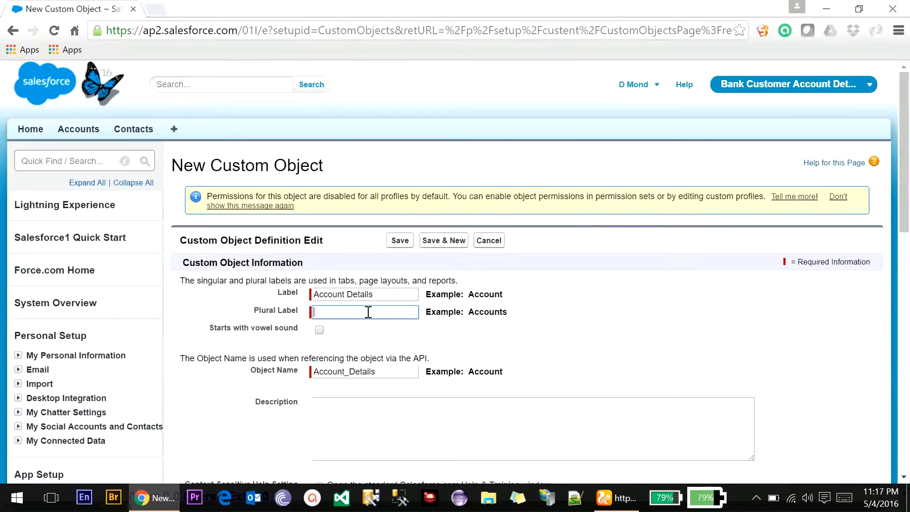
pyautogui.click(372, 296)
pyautogui.hotkey('ctrl', 'a')
pyautogui.hotkey('ctrl', 'c')
pyautogui.click(363, 310)
pyautogui.hotkey('ctrl', 'v')
# Change the object's record name to Account Number and set its data type to Auto Number.
pyautogui.scroll(-6, 389, 370)
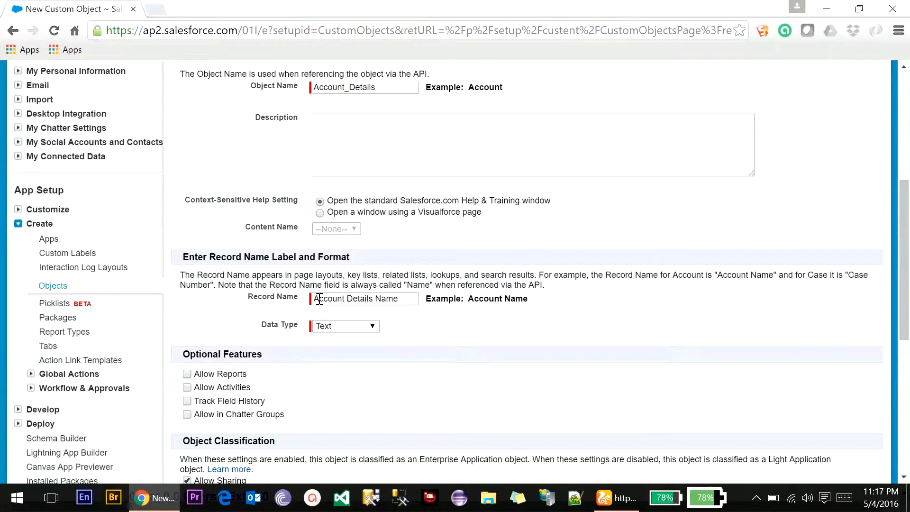
pyautogui.doubleClick(393, 298)
pyautogui.click(350, 299)
pyautogui.moveTo(350, 299); pyautogui.dragTo(424, 297)
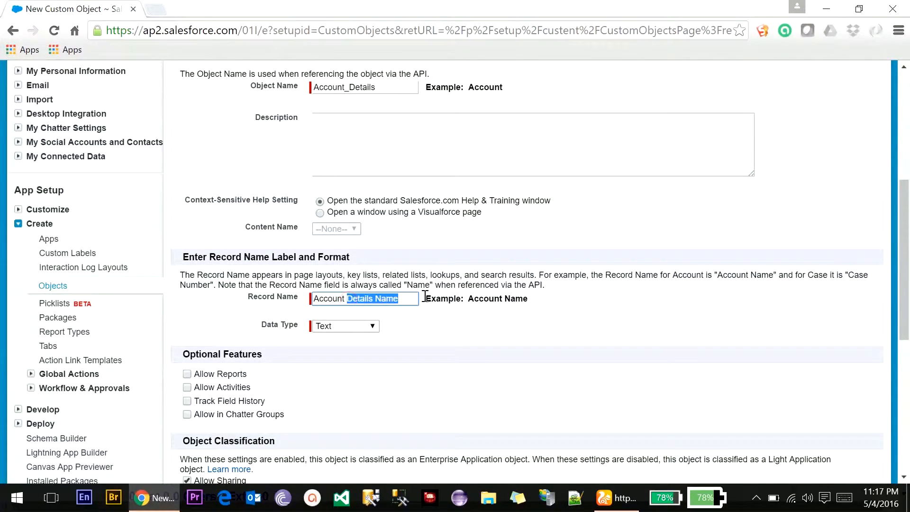
pyautogui.write('Number')
pyautogui.click(354, 325)
pyautogui.doubleClick(365, 300)
pyautogui.click(342, 325)
pyautogui.click(328, 351)
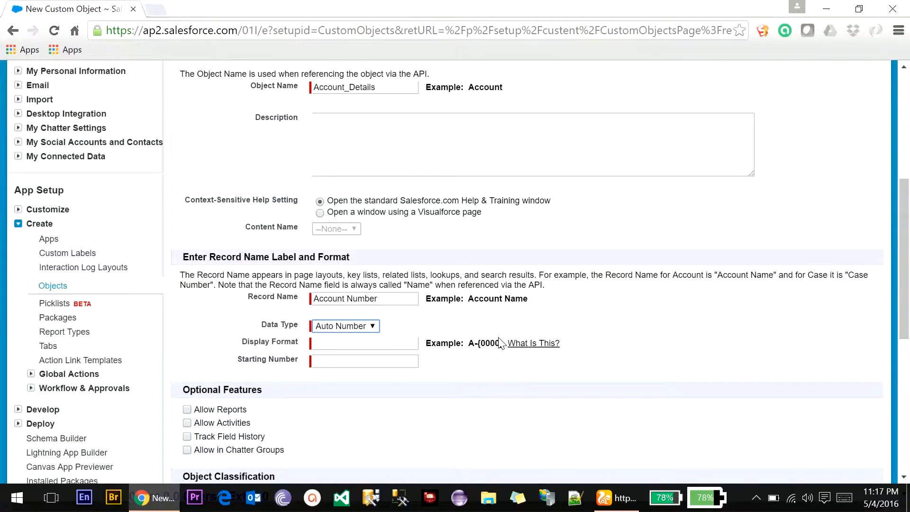
# Enter an auto-number display format in one pair of braces, with YYYY followed by twelve zeros.
pyautogui.click(372, 348)
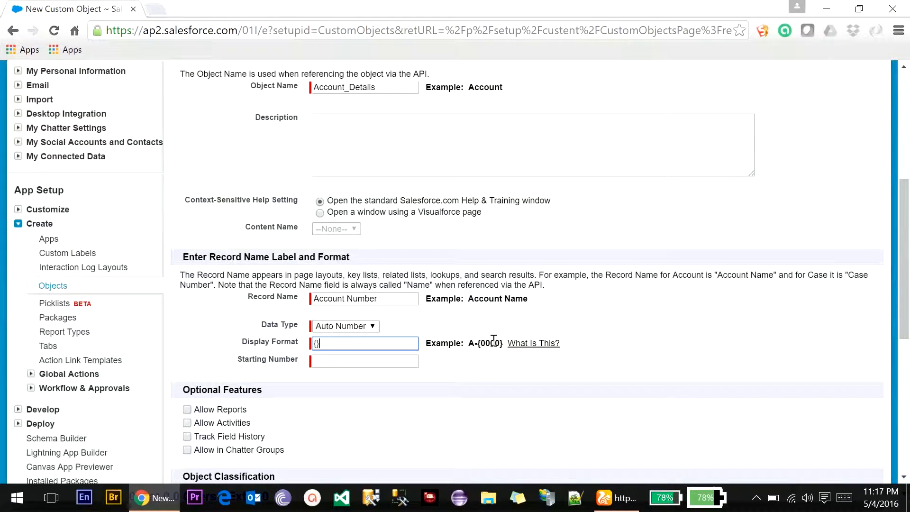
pyautogui.write('{0000000000000000')
pyautogui.press('Delete')
pyautogui.press('BackSpace')
pyautogui.moveTo(315, 345); pyautogui.dragTo(337, 347)
pyautogui.write('YYYY')
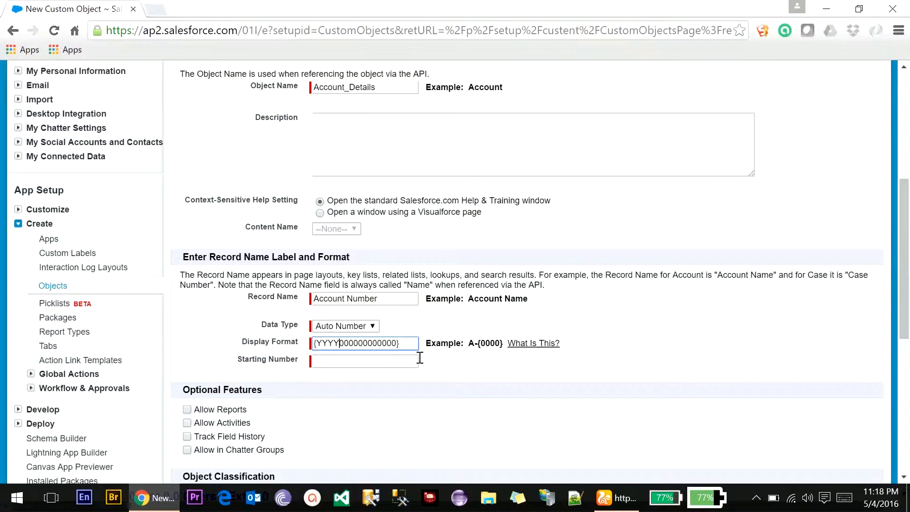
# Split the display format into {YYYY}{MM}{DD} followed by a shortened braced block of zeros, and set the starting number to 1.
pyautogui.write('}{MM}{')
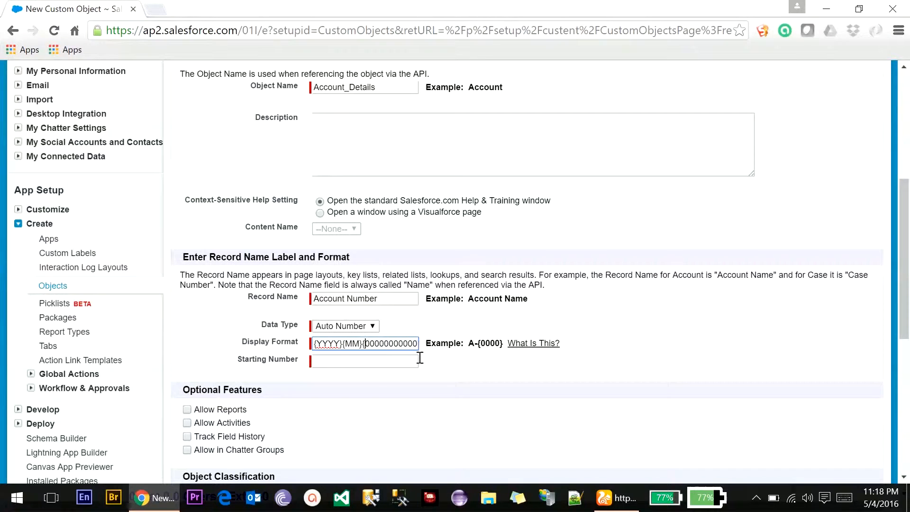
pyautogui.write('DD}')
pyautogui.press('Delete')
pyautogui.press('Delete')
pyautogui.press('Delete')
pyautogui.press('Delete')
pyautogui.press('Delete')
pyautogui.press('Delete')
pyautogui.write('00')
pyautogui.write('{')
pyautogui.click(407, 358)
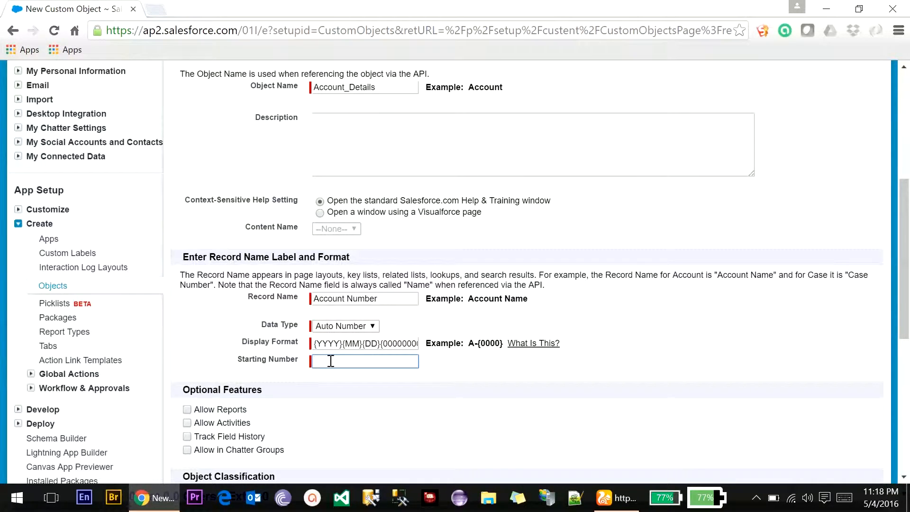
pyautogui.moveTo(315, 343); pyautogui.dragTo(342, 343)
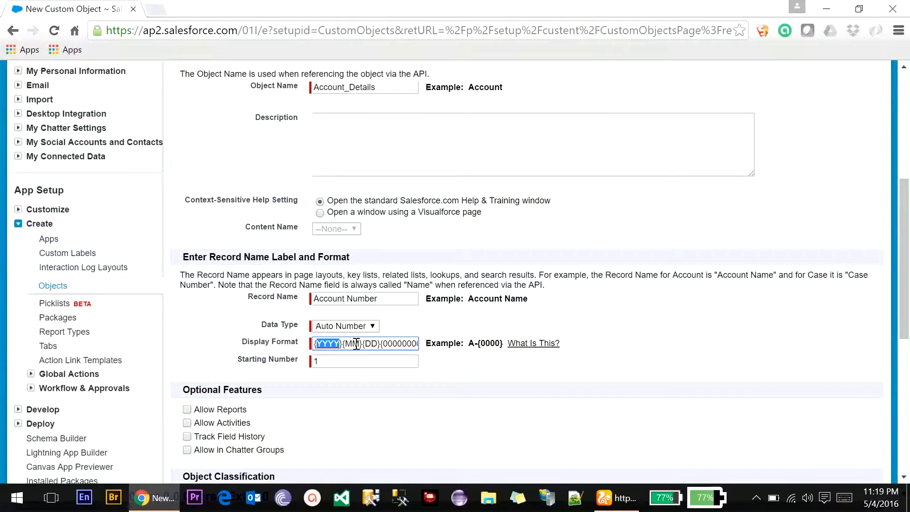
# Enable the Notes and Attachments related list and the New Custom Tab Wizard launch for the object, and save it.
pyautogui.scroll(-6, 232, 379)
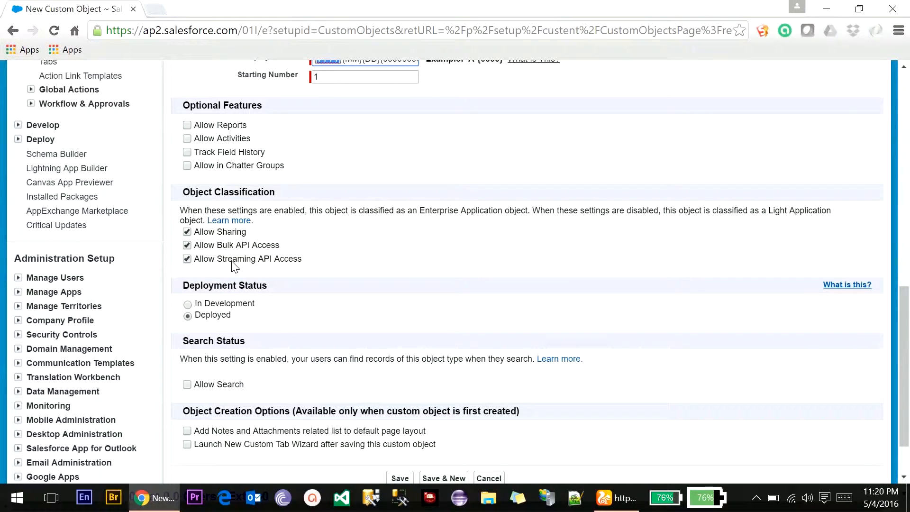
pyautogui.click(317, 266)
pyautogui.scroll(-2, 220, 383)
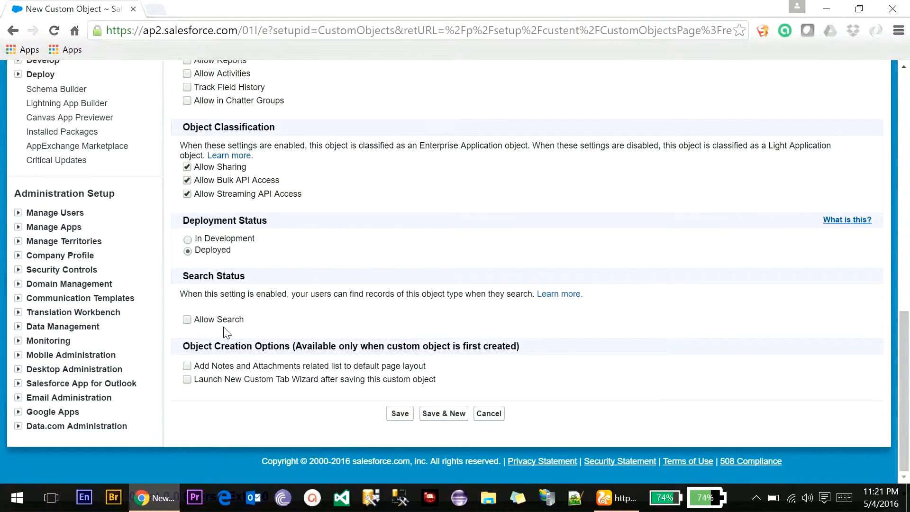
pyautogui.click(224, 369)
pyautogui.click(220, 380)
pyautogui.click(401, 414)
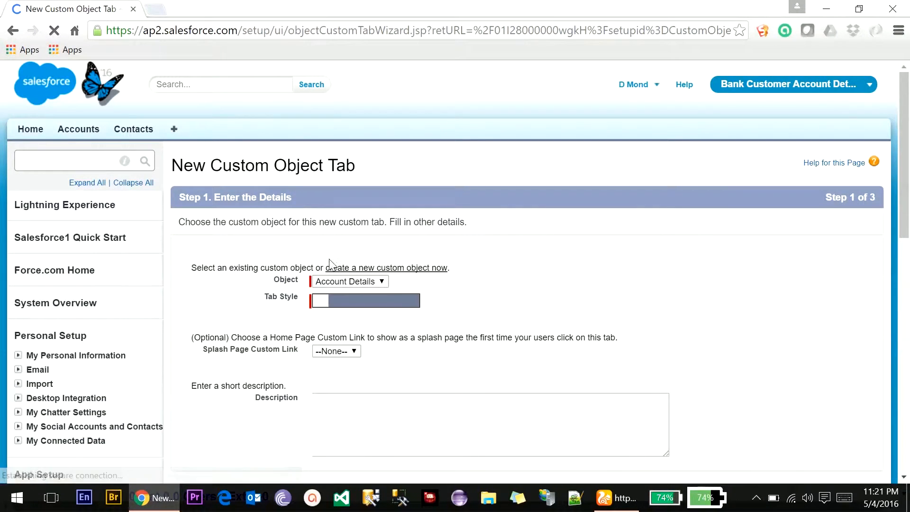
# Choose the Bell tab style for the Account Details object tab and continue to the profile settings.
pyautogui.click(329, 303)
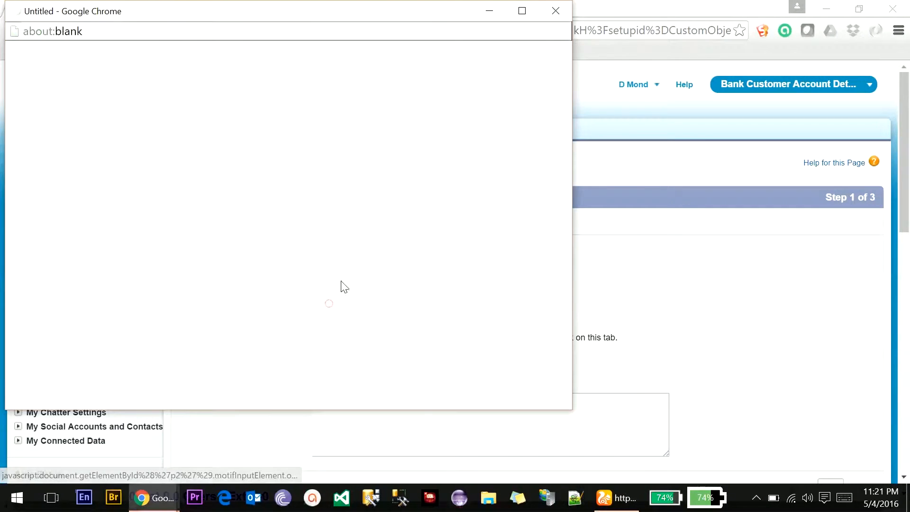
pyautogui.click(170, 105)
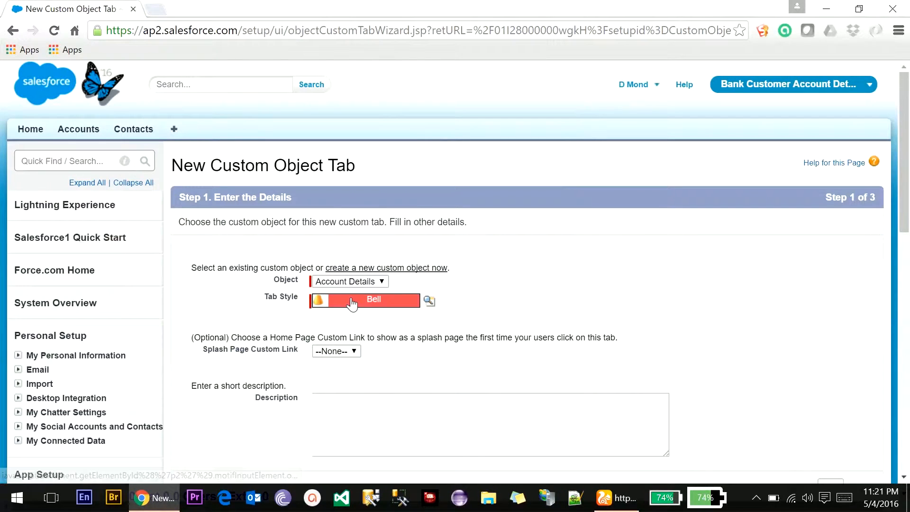
pyautogui.scroll(-6, 849, 258)
pyautogui.click(831, 200)
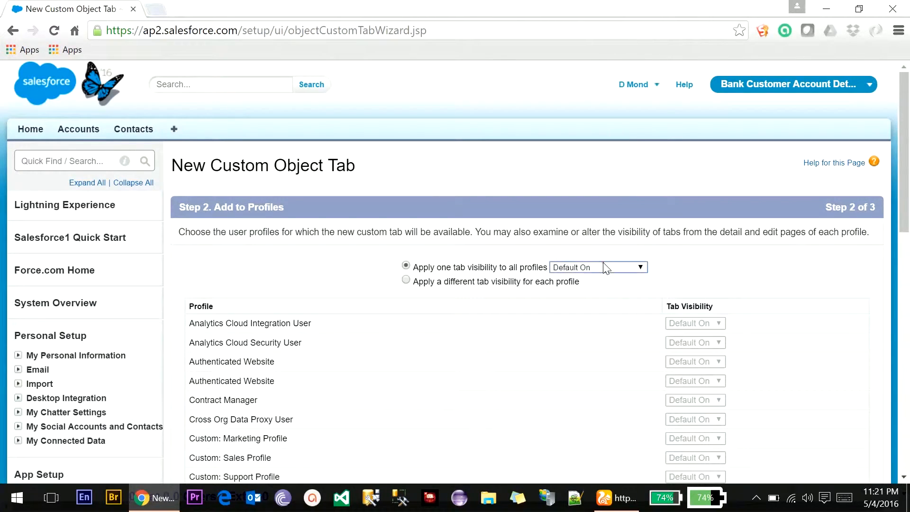
# Set the tab to Tab Hidden for all profiles except System Administrator, which gets Default On, and continue to the custom apps.
pyautogui.click(598, 267)
pyautogui.click(579, 308)
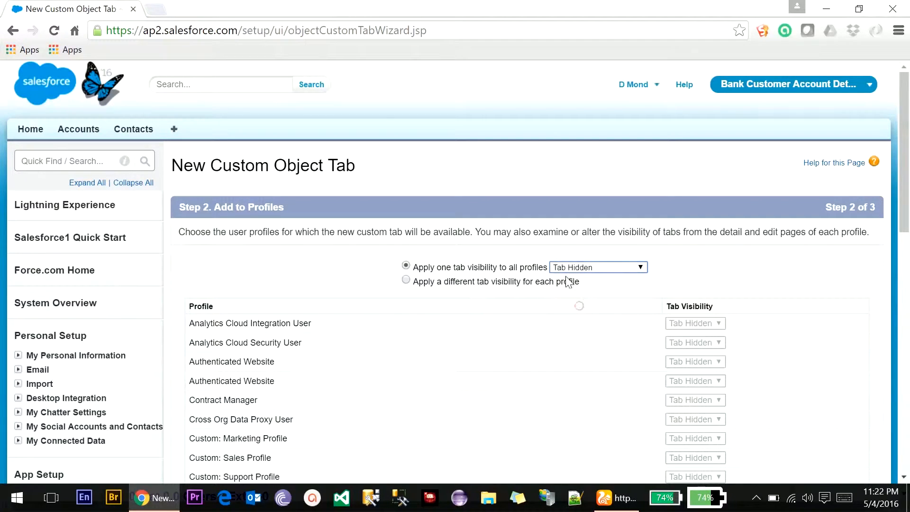
pyautogui.click(555, 281)
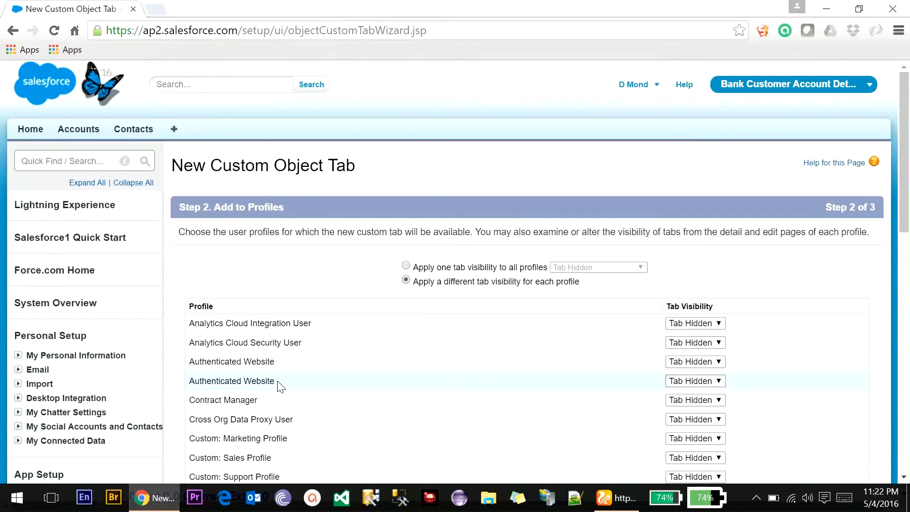
pyautogui.scroll(-8, 282, 387)
pyautogui.scroll(-5, 286, 391)
pyautogui.doubleClick(677, 287)
pyautogui.click(679, 289)
pyautogui.click(682, 299)
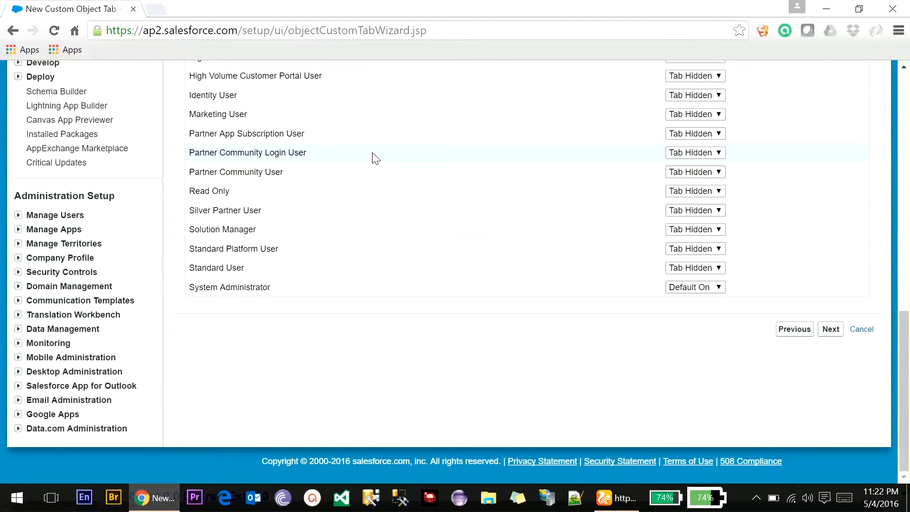
pyautogui.click(832, 331)
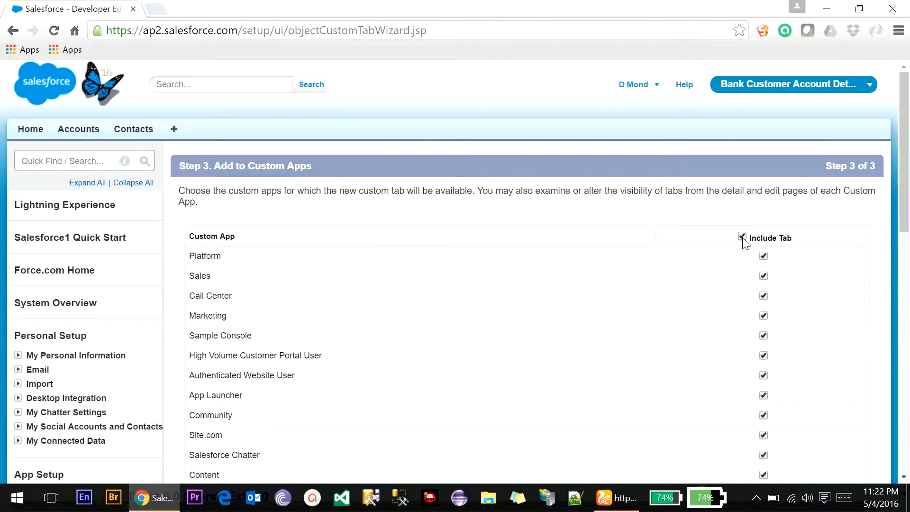
# Include the Account Details tab only in the Bank Customer Account Details custom app and save the tab.
pyautogui.scroll(-5, 265, 290)
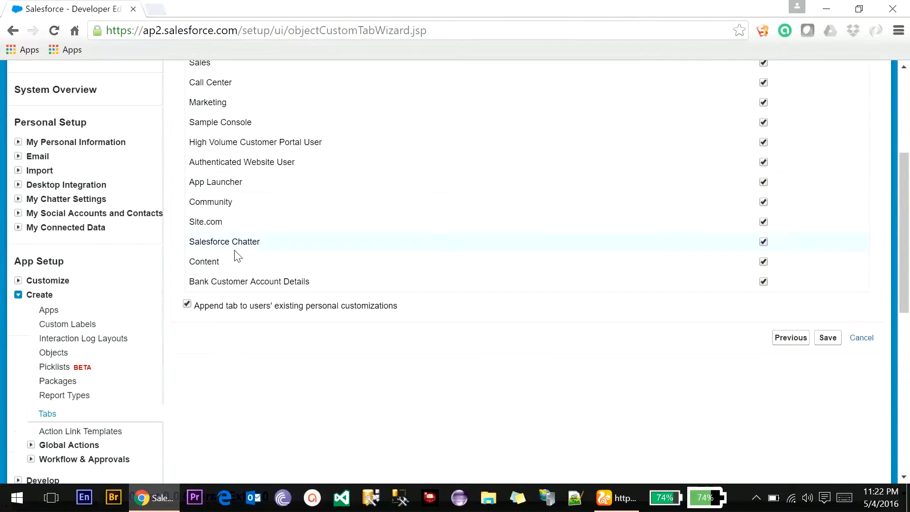
pyautogui.scroll(5, 508, 211)
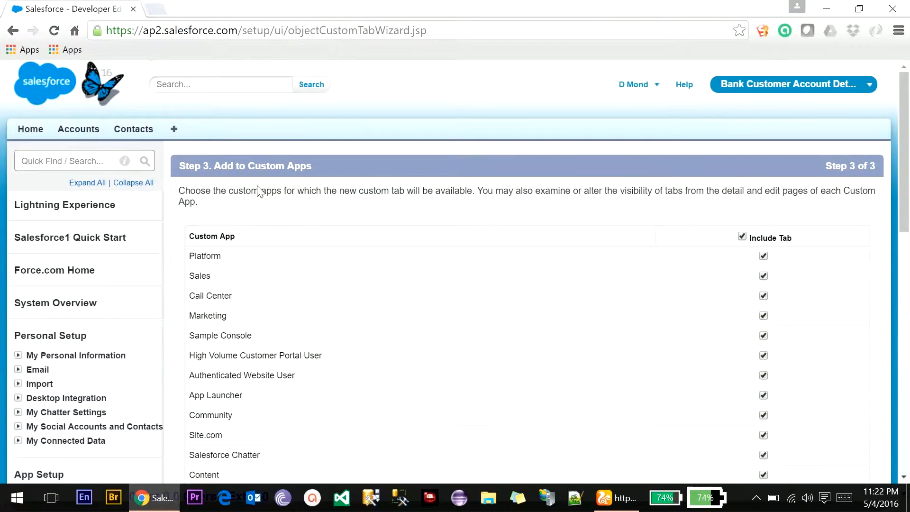
pyautogui.click(743, 239)
pyautogui.scroll(-3, 784, 308)
pyautogui.click(764, 352)
pyautogui.click(828, 411)
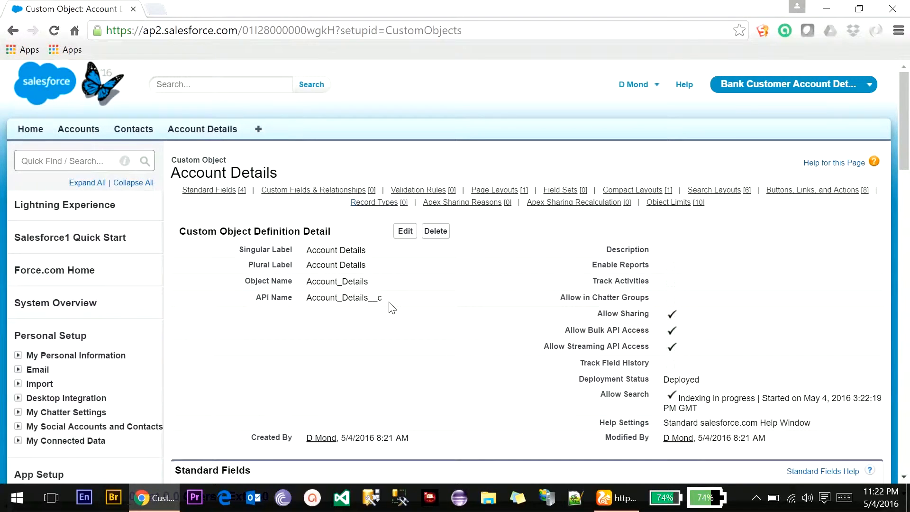
# Review the Account Details object's standard fields, custom fields, related lookup filters and page layout sections.
pyautogui.scroll(-4, 488, 270)
pyautogui.moveTo(184, 259); pyautogui.dragTo(255, 264)
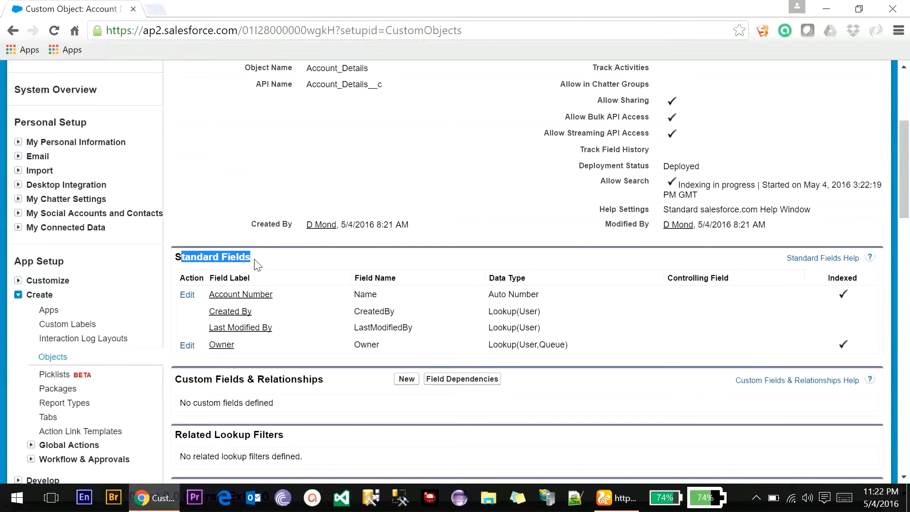
pyautogui.click(257, 264)
pyautogui.doubleClick(359, 294)
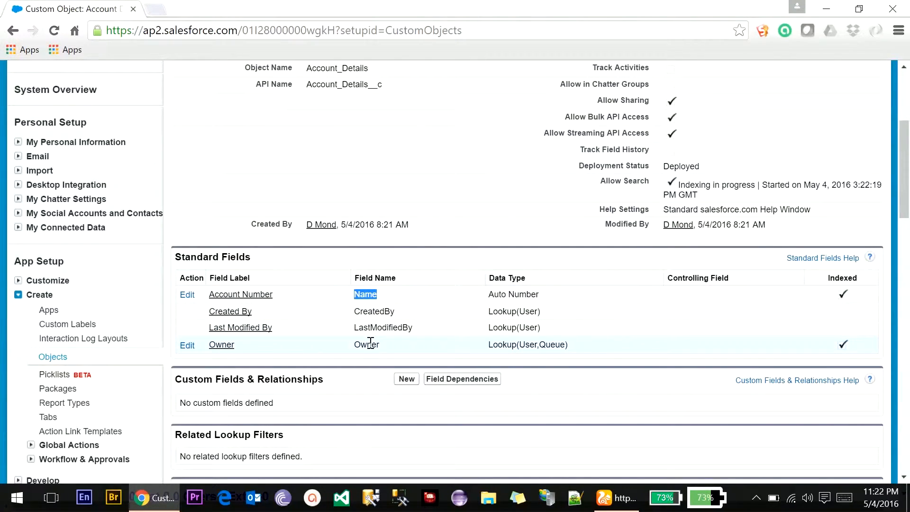
pyautogui.moveTo(171, 382); pyautogui.dragTo(321, 379)
pyautogui.click(335, 382)
pyautogui.scroll(-6, 370, 370)
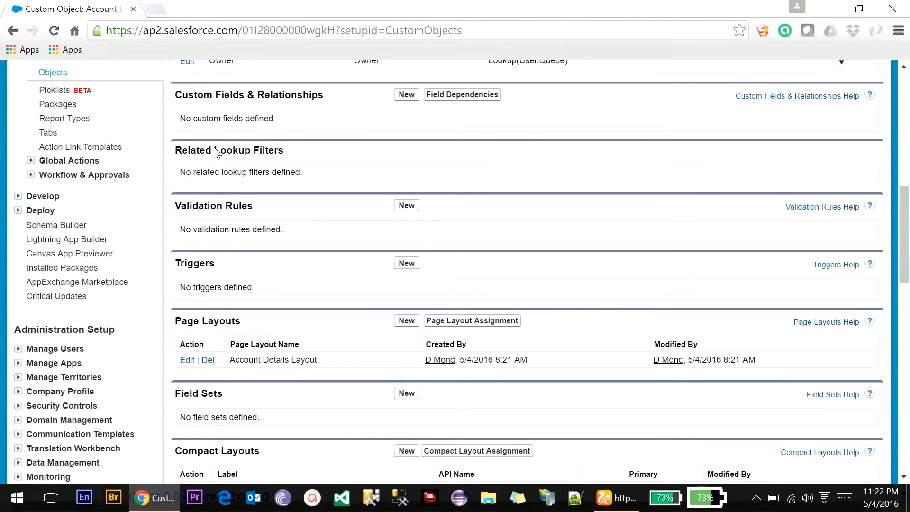
pyautogui.moveTo(226, 153); pyautogui.dragTo(278, 162)
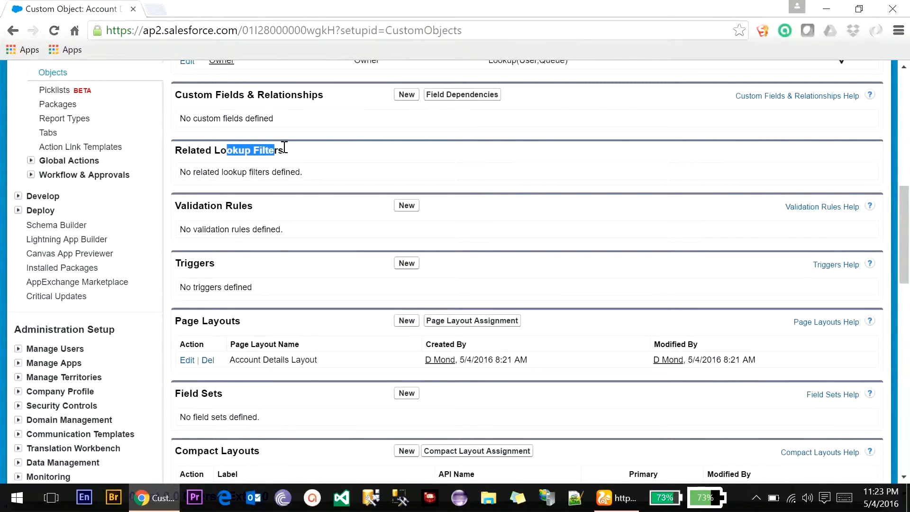
pyautogui.click(285, 149)
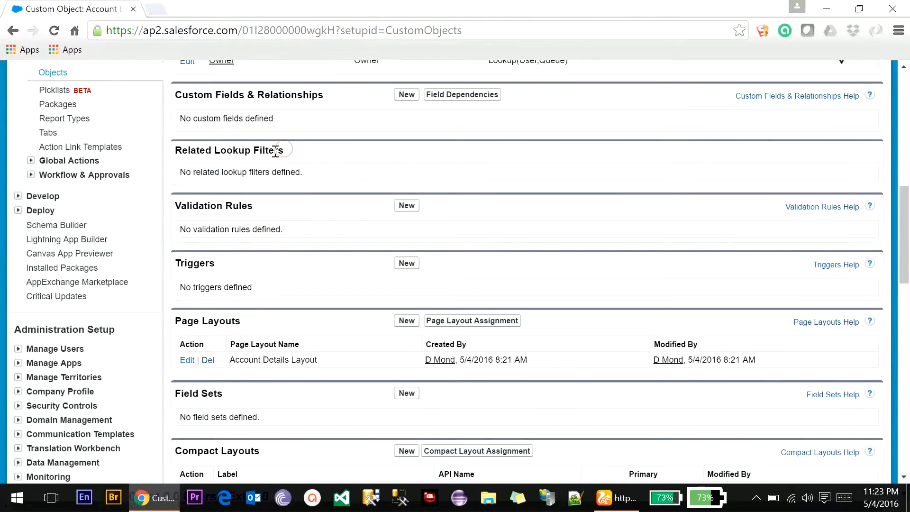
pyautogui.click(276, 152)
pyautogui.scroll(-2, 266, 315)
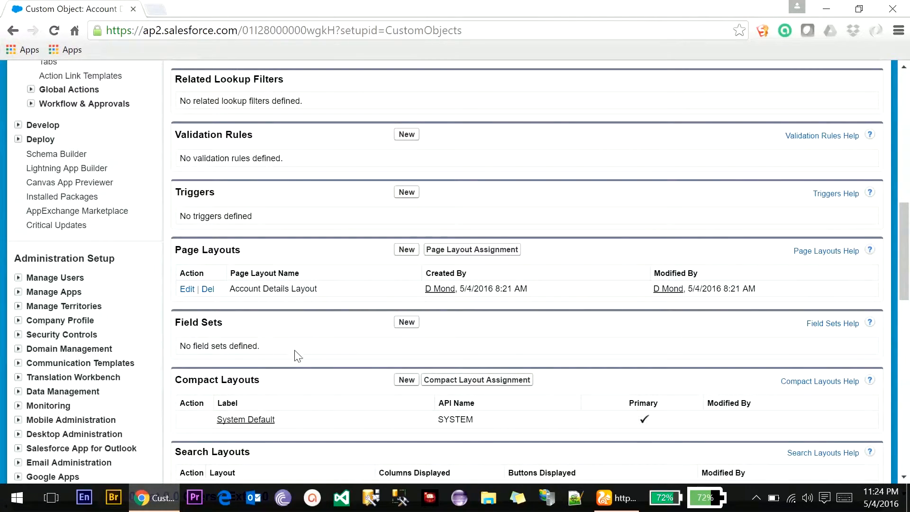
pyautogui.scroll(-3, 276, 349)
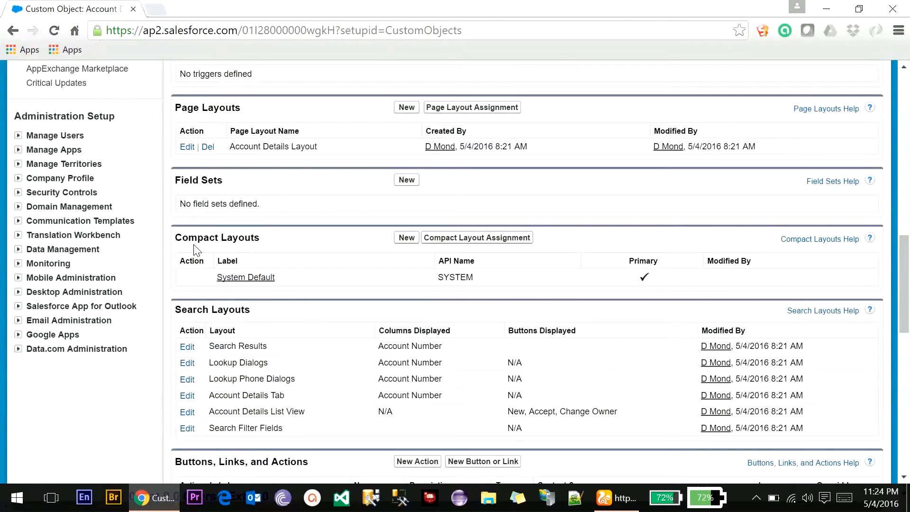
# Open the System Default compact layout in a separate browser tab, check its included fields, and return to the object page.
pyautogui.middleClick(258, 280)
pyautogui.click(203, 6)
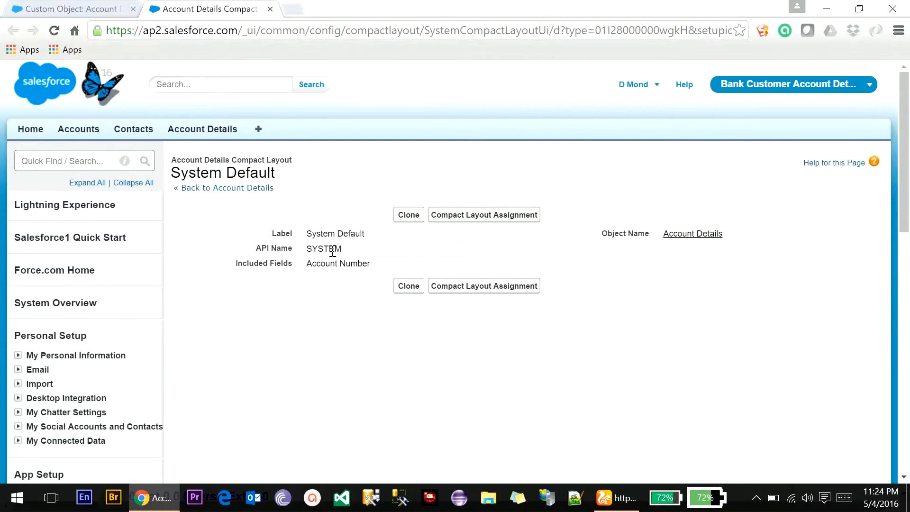
pyautogui.moveTo(375, 269); pyautogui.dragTo(305, 269)
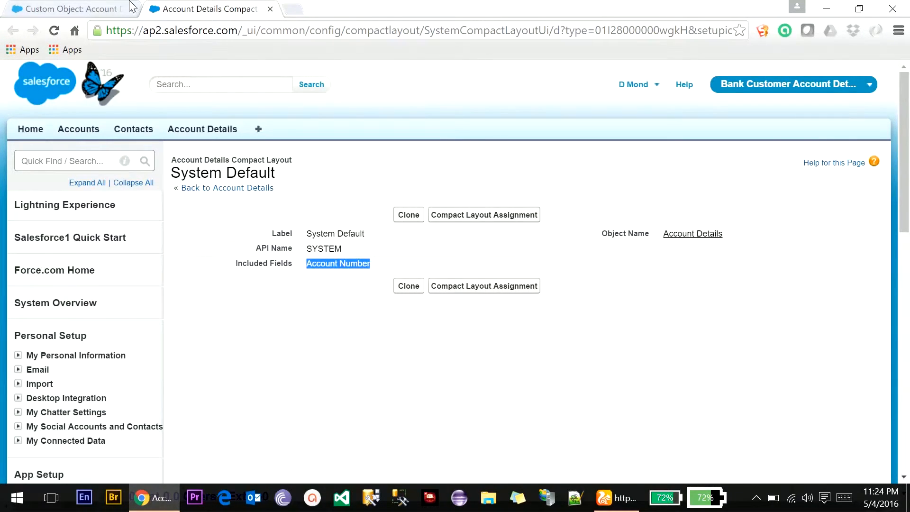
pyautogui.click(109, 7)
# Examine the object's search layouts, including search results, lookup dialogs, filter fields and the buttons of the Account Details List View.
pyautogui.scroll(-1, 393, 318)
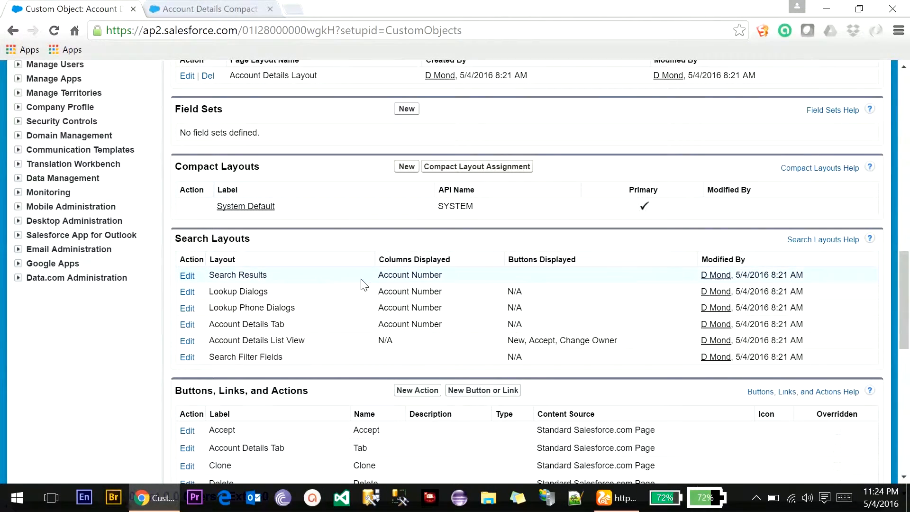
pyautogui.moveTo(220, 275); pyautogui.dragTo(266, 279)
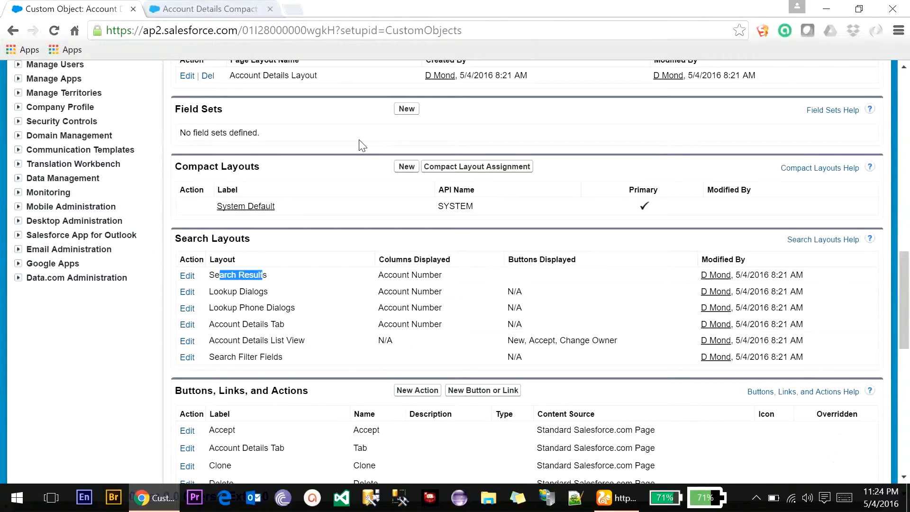
pyautogui.click(354, 190)
pyautogui.moveTo(209, 292); pyautogui.dragTo(287, 323)
pyautogui.click(239, 307)
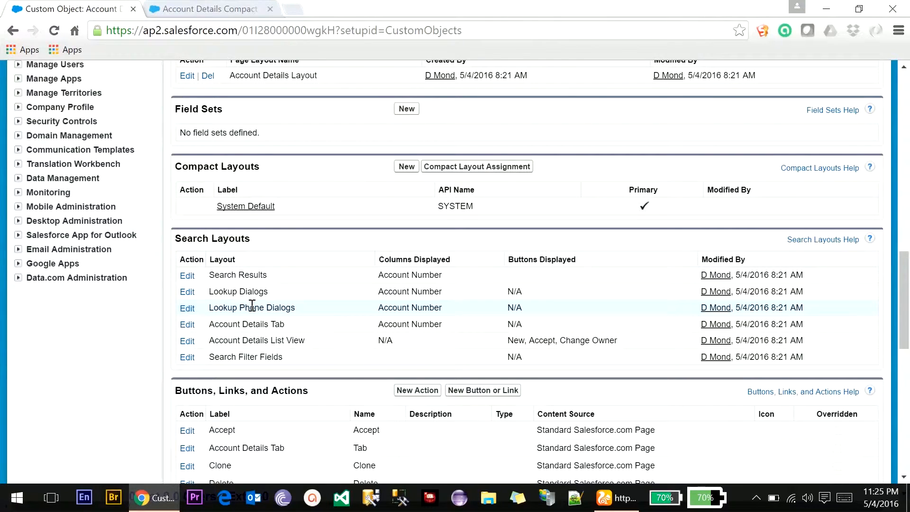
pyautogui.doubleClick(263, 355)
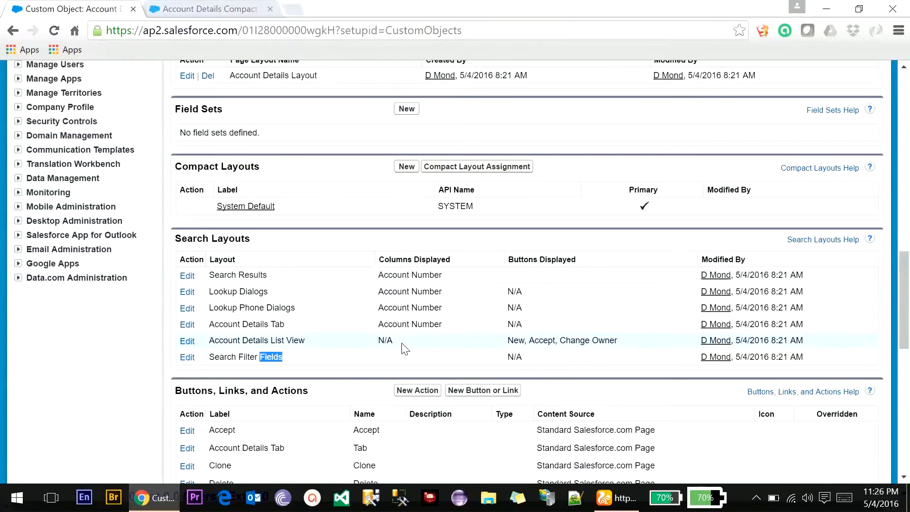
pyautogui.scroll(-3, 393, 355)
pyautogui.doubleClick(277, 198)
pyautogui.moveTo(513, 197); pyautogui.dragTo(614, 200)
pyautogui.click(600, 201)
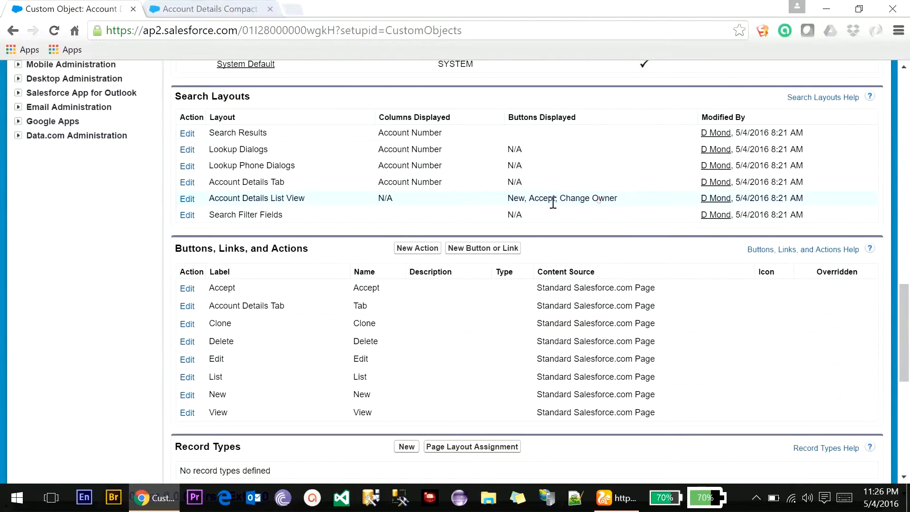
# Display the All list view of Account Details records and dismiss the records-per-page dialog.
pyautogui.click(194, 7)
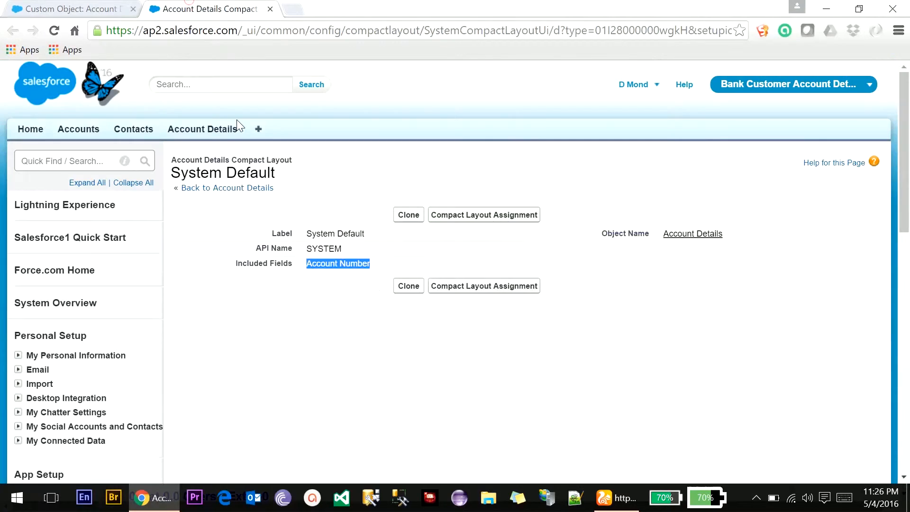
pyautogui.click(209, 134)
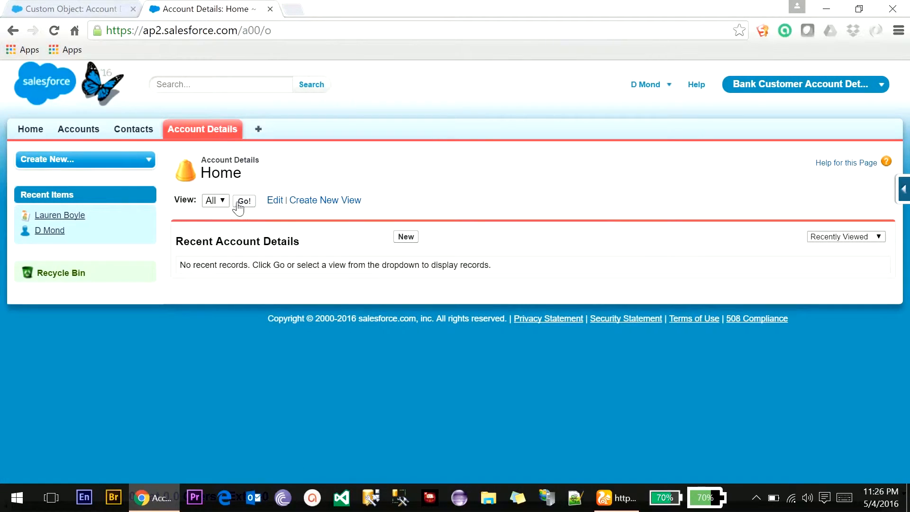
pyautogui.click(242, 201)
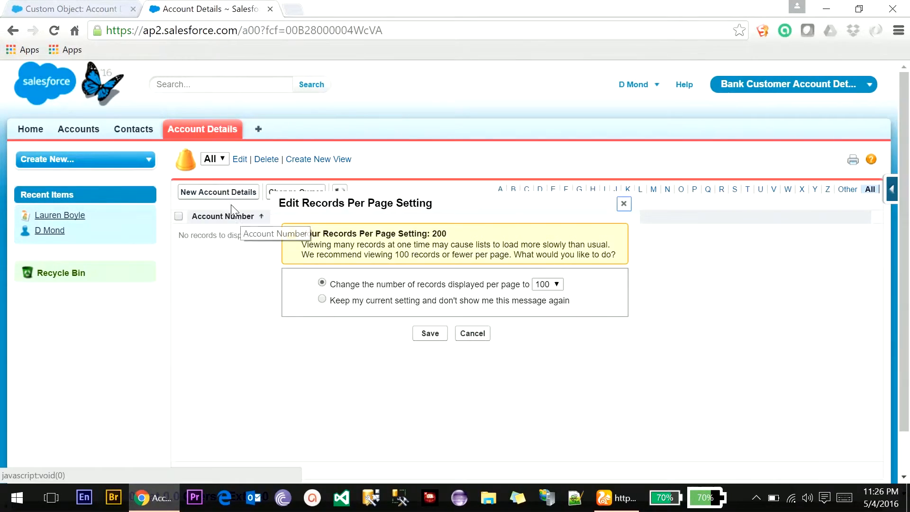
pyautogui.click(624, 204)
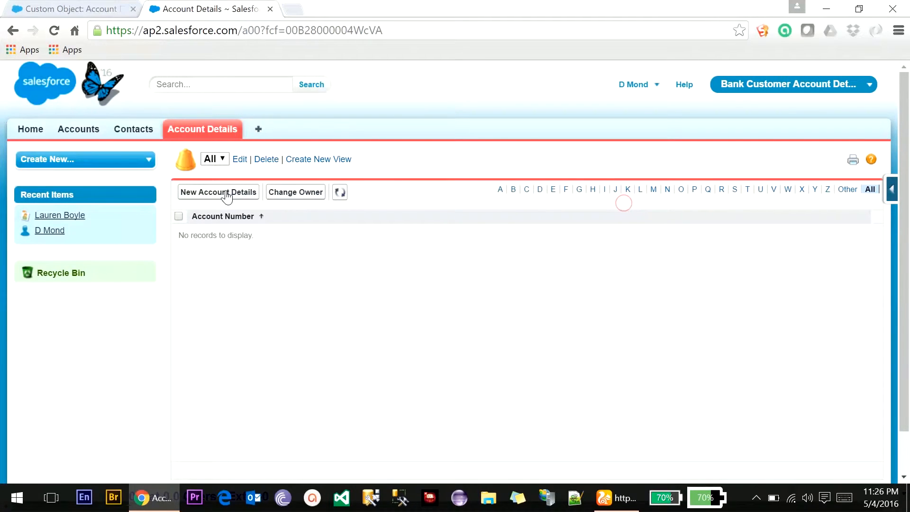
# Return to the object definition and review its buttons and links, record types, Apex sharing sections and object limits.
pyautogui.click(53, 6)
pyautogui.scroll(-5, 301, 318)
pyautogui.scroll(3, 301, 318)
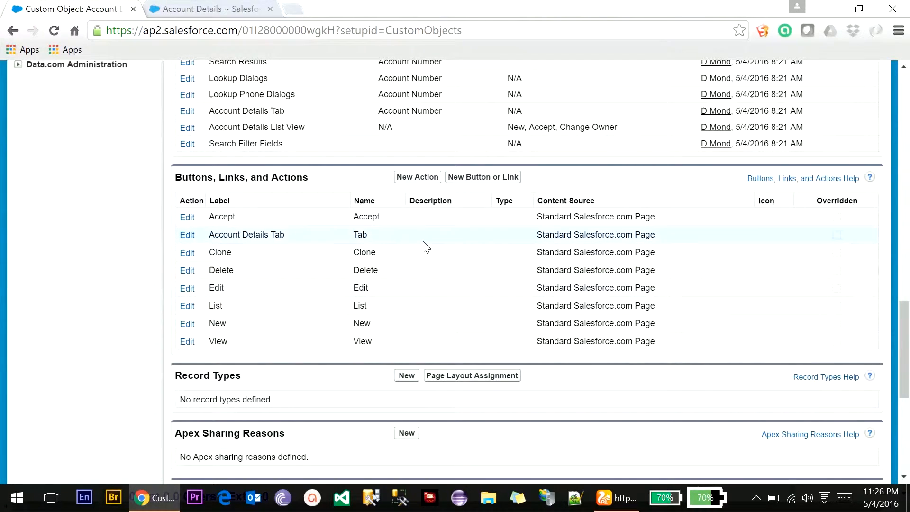
pyautogui.scroll(-5, 268, 231)
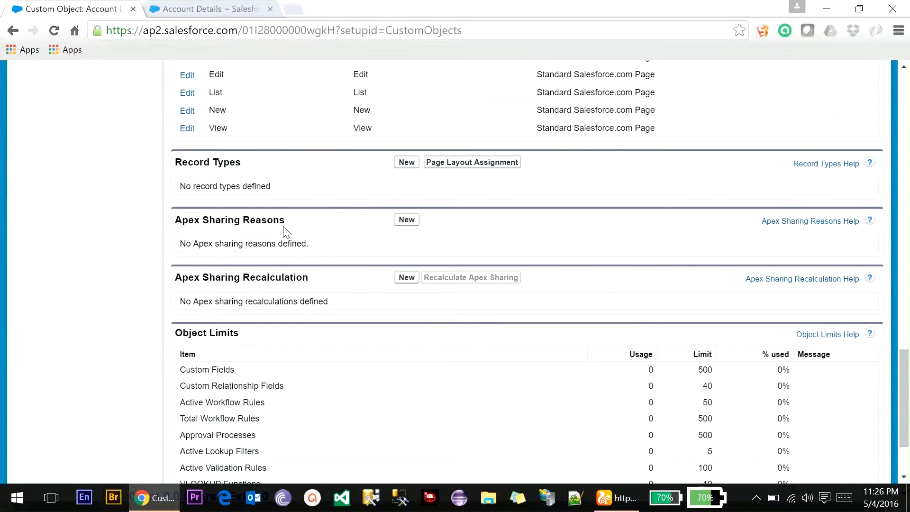
pyautogui.scroll(-2, 298, 347)
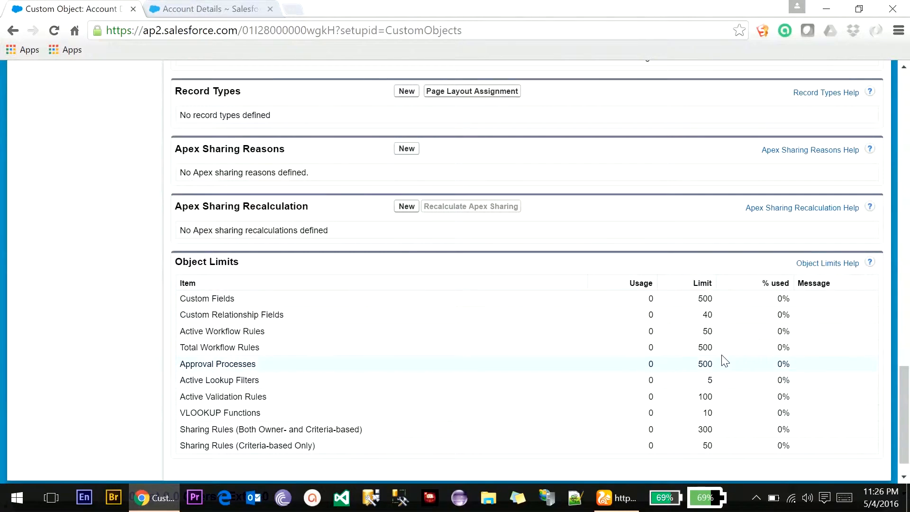
pyautogui.doubleClick(705, 299)
pyautogui.moveTo(905, 385); pyautogui.dragTo(875, 175)
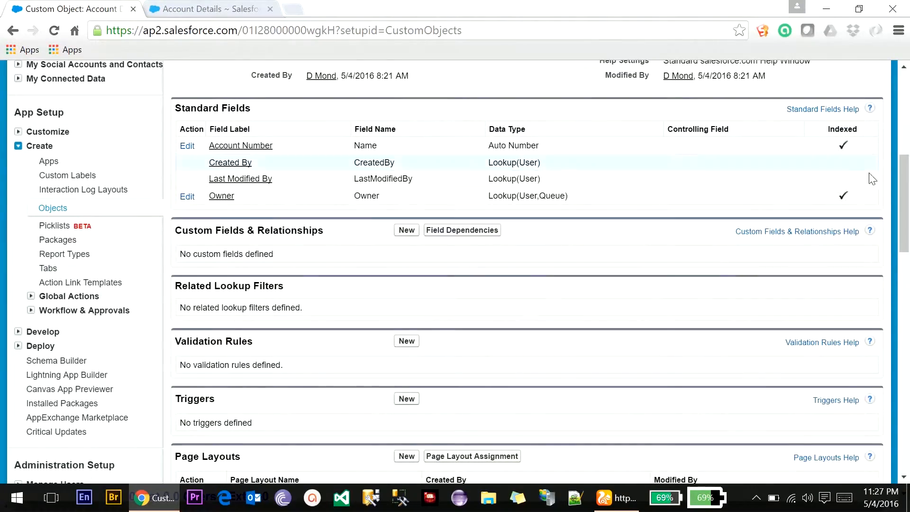
pyautogui.click(414, 233)
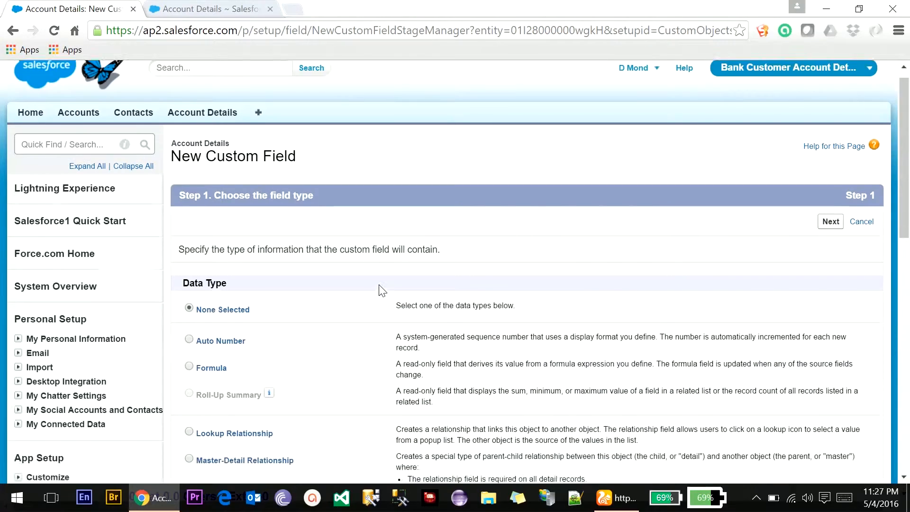
pyautogui.scroll(-3, 382, 290)
pyautogui.click(232, 239)
pyautogui.scroll(4, 683, 214)
pyautogui.click(831, 238)
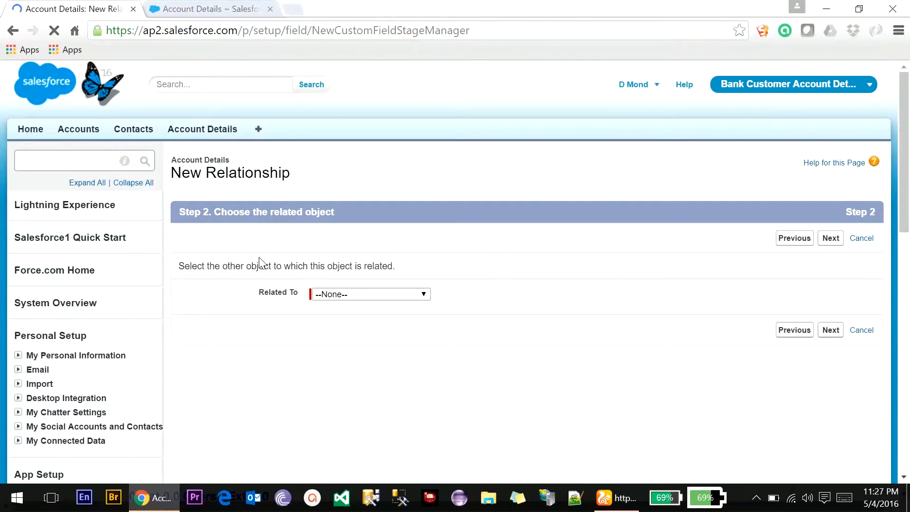
pyautogui.click(365, 296)
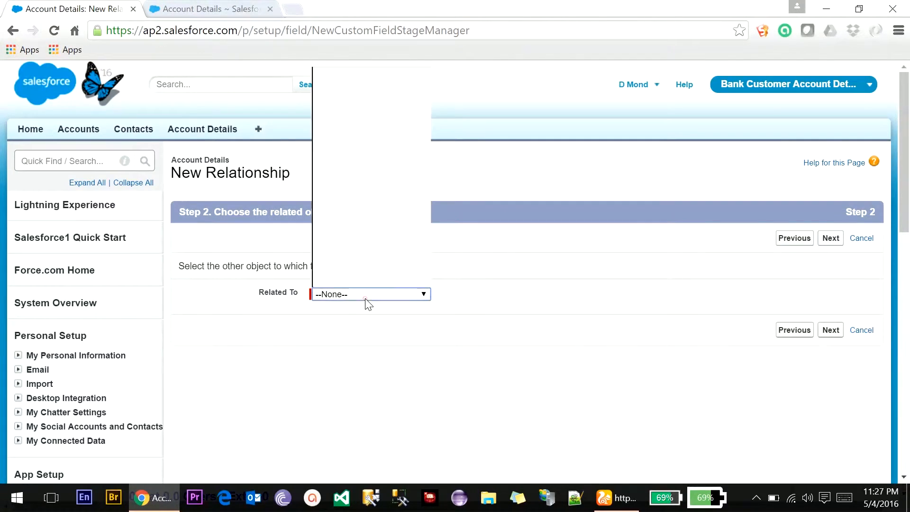
pyautogui.click(341, 84)
pyautogui.click(833, 332)
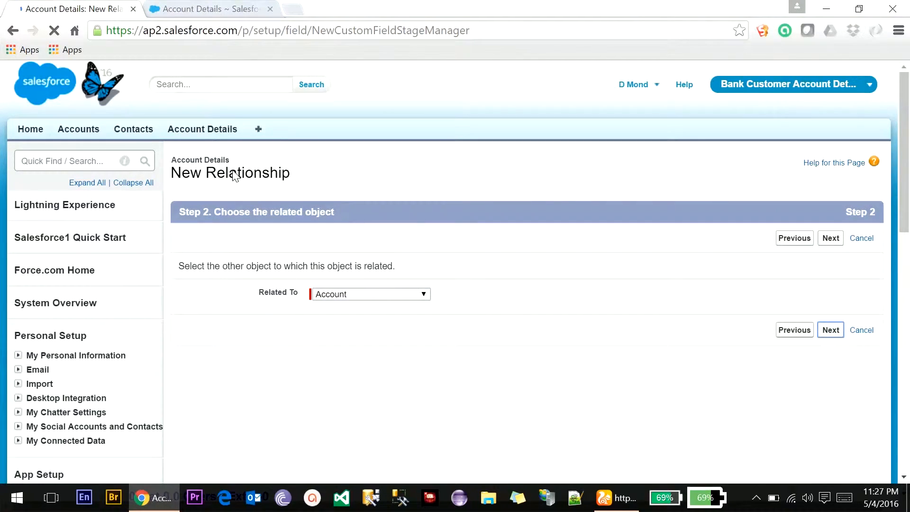
pyautogui.click(861, 238)
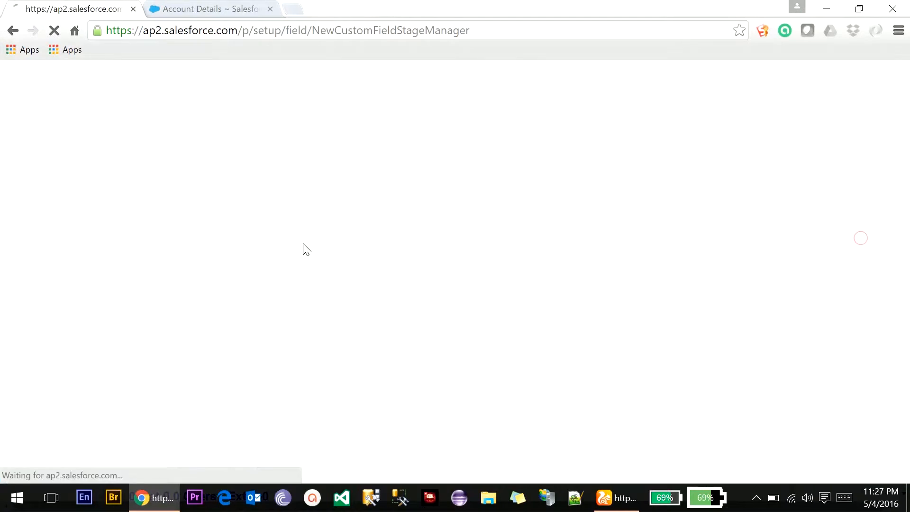
# Start a new custom field on the Account Details object with the Lookup Relationship data type.
pyautogui.scroll(-6, 267, 244)
pyautogui.click(406, 307)
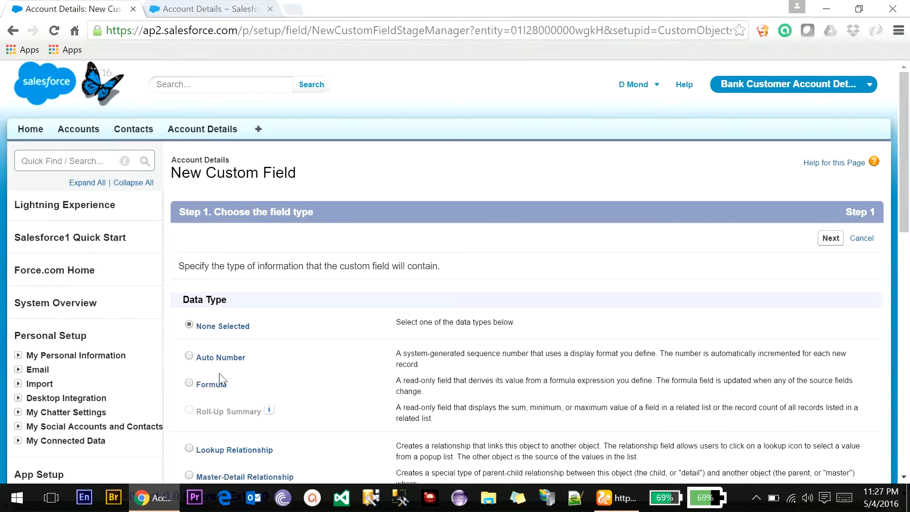
pyautogui.click(237, 450)
pyautogui.click(830, 238)
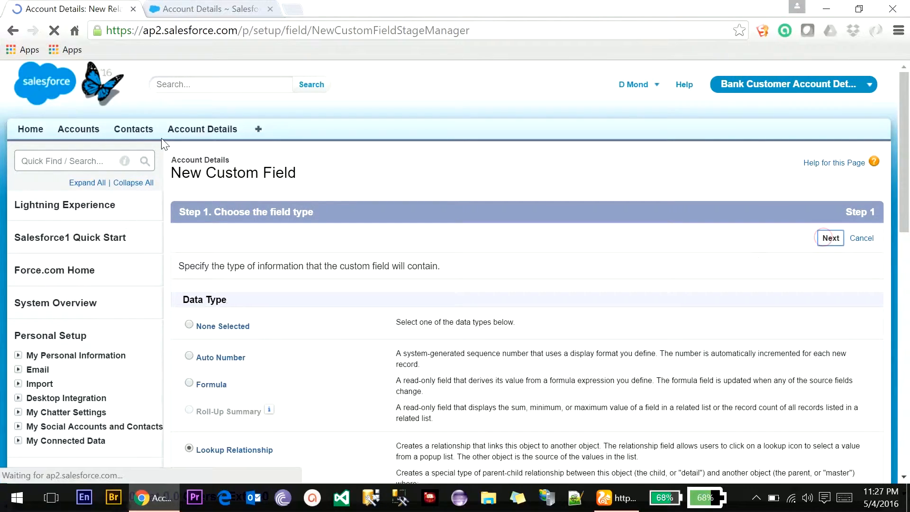
# Relate the lookup field to Contact, keep its label and name as Contact, and continue to field-level security.
pyautogui.scroll(-1, 425, 251)
pyautogui.click(417, 223)
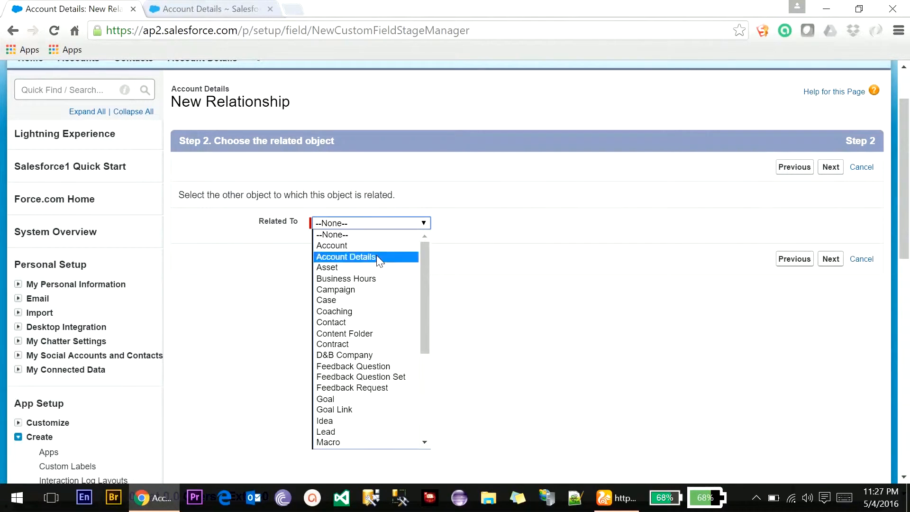
pyautogui.click(357, 325)
pyautogui.click(831, 259)
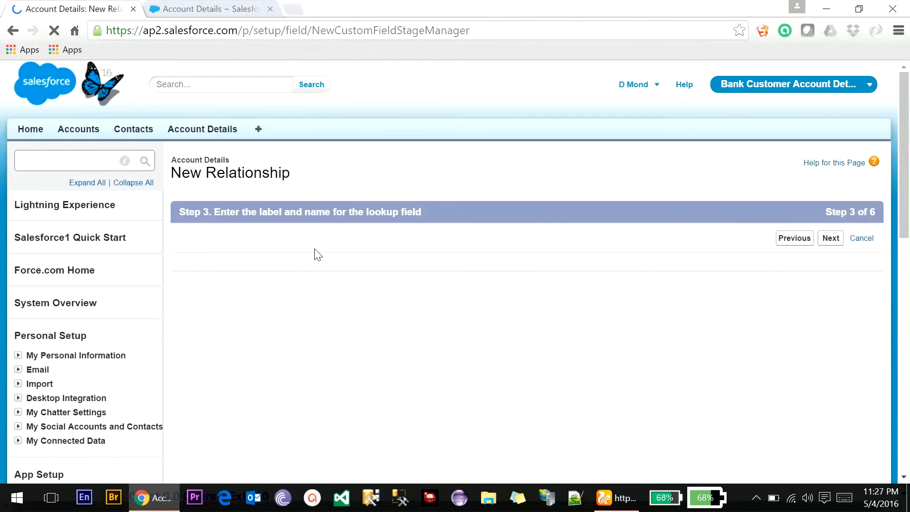
pyautogui.click(349, 306)
pyautogui.scroll(-3, 348, 308)
pyautogui.click(831, 97)
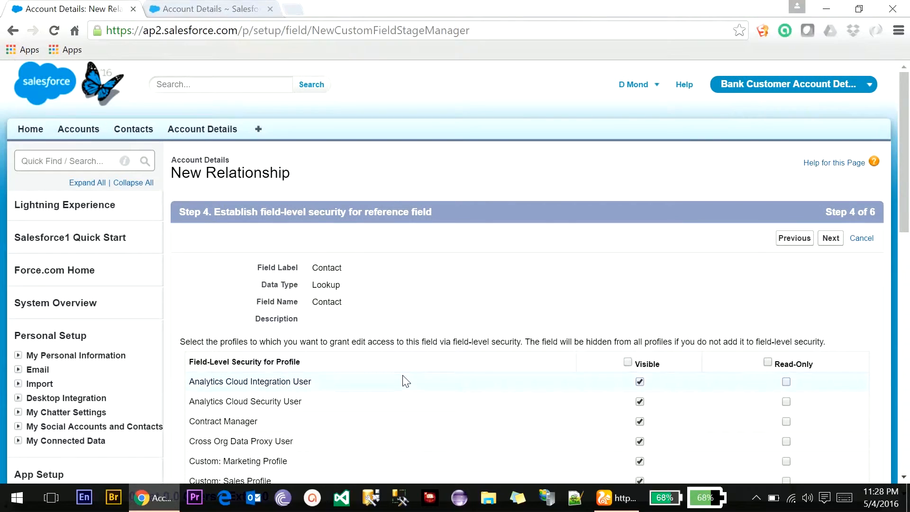
# Accept the default field-level security, page layouts and related lists for the Contact lookup, then save it and start another custom field.
pyautogui.click(830, 238)
pyautogui.click(830, 239)
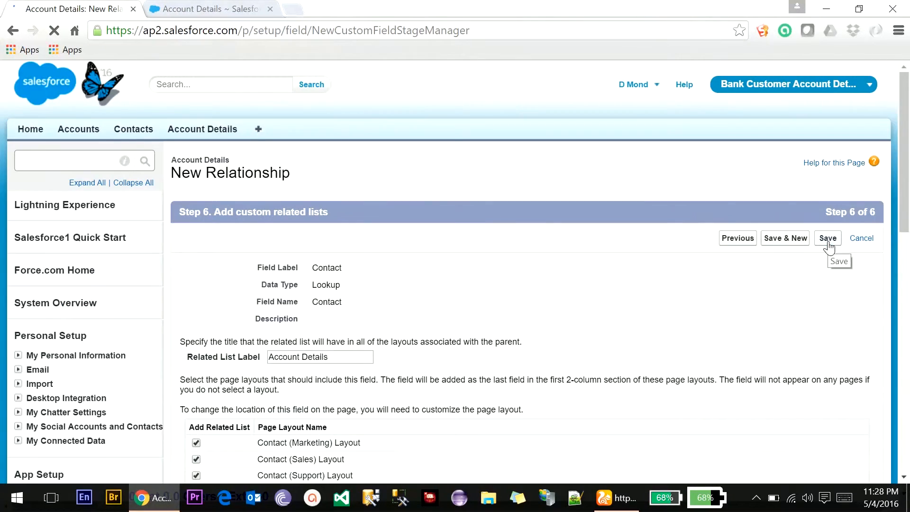
pyautogui.scroll(-3, 525, 280)
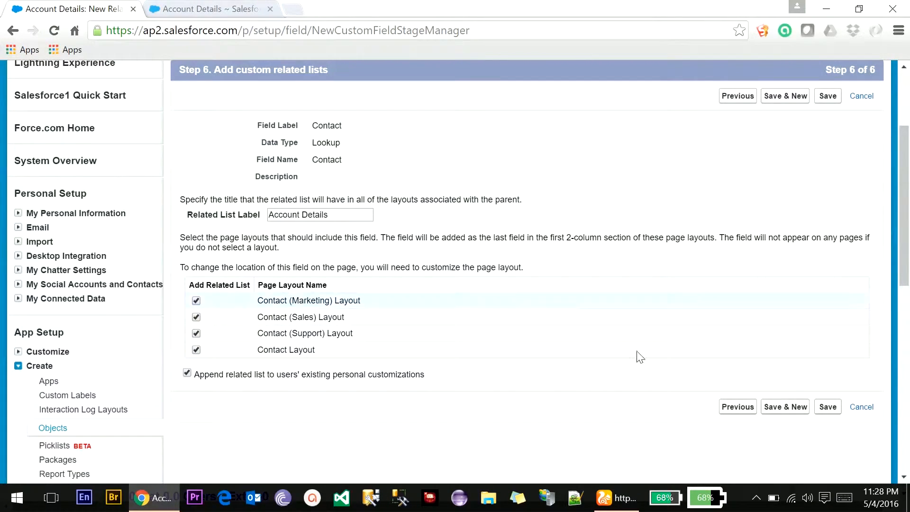
pyautogui.click(799, 410)
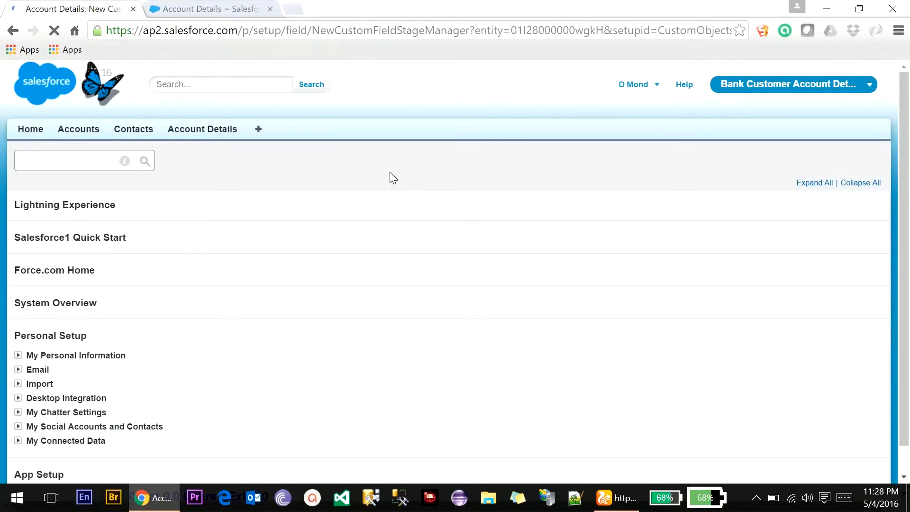
# Choose the Picklist data type for the new Account Details field and continue to its details.
pyautogui.scroll(-3, 407, 251)
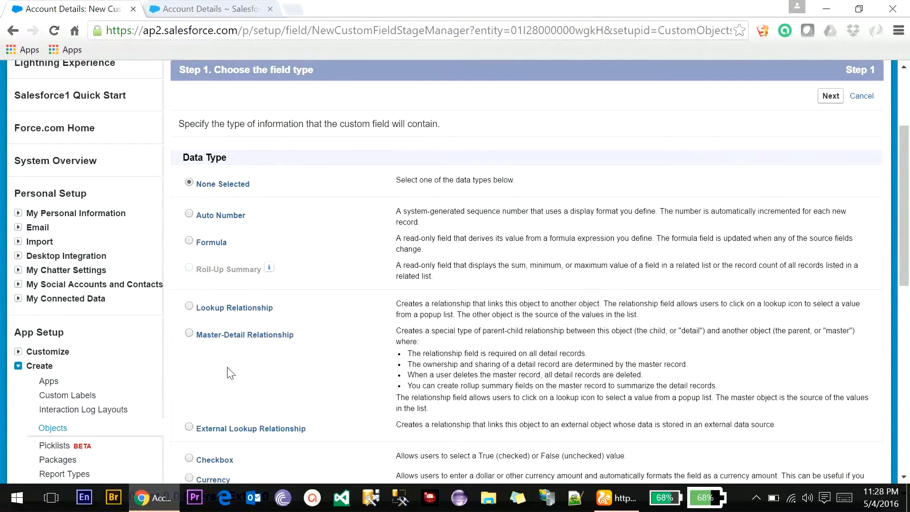
pyautogui.scroll(-6, 227, 373)
pyautogui.click(216, 376)
pyautogui.scroll(8, 762, 177)
pyautogui.click(827, 168)
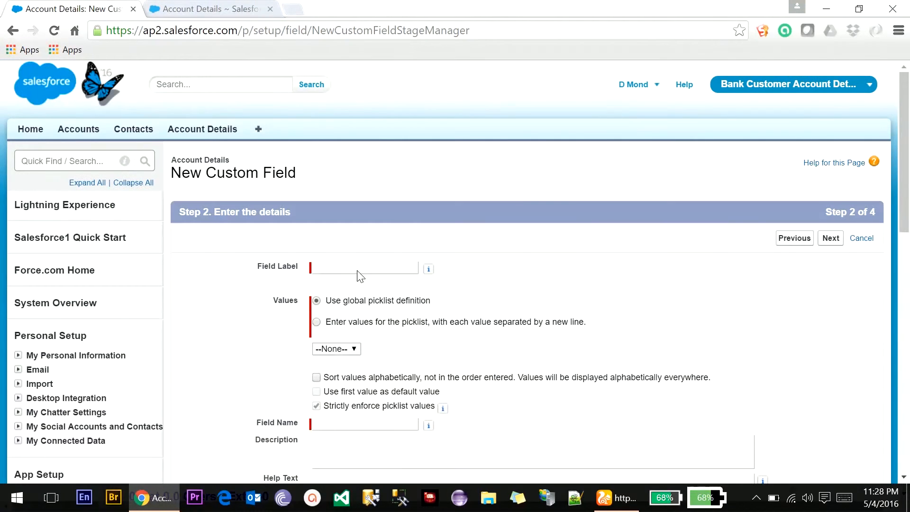
# Label the picklist field Account Type and enter its own values Savings, Current, Loan and Demat on separate lines.
pyautogui.click(357, 269)
pyautogui.write('Account Type')
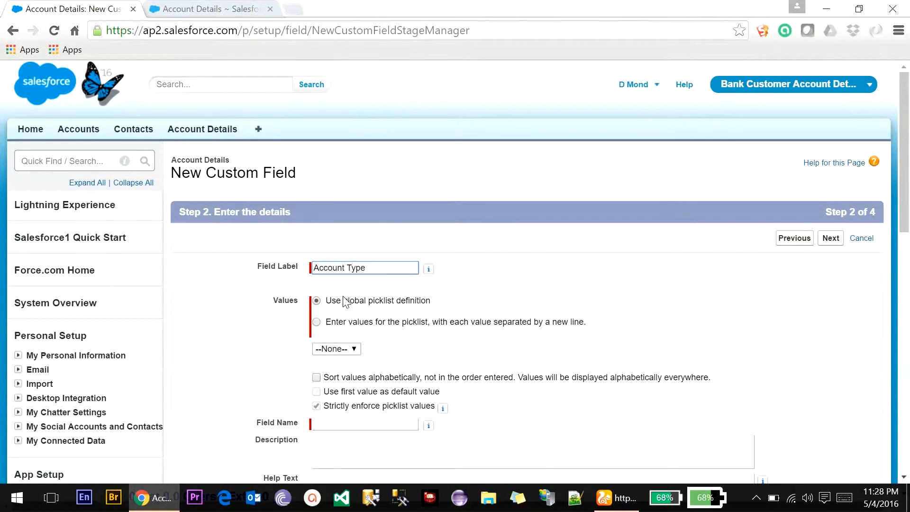
pyautogui.click(332, 325)
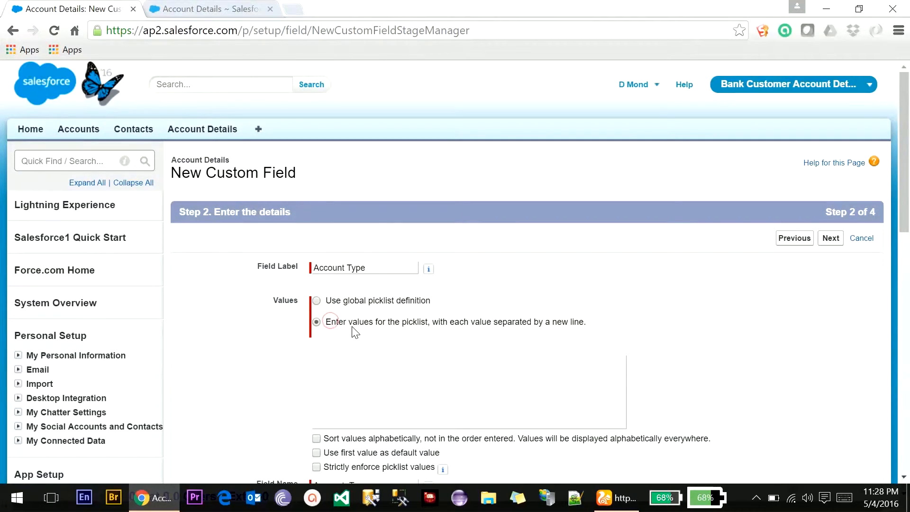
pyautogui.click(444, 383)
pyautogui.write('Saving')
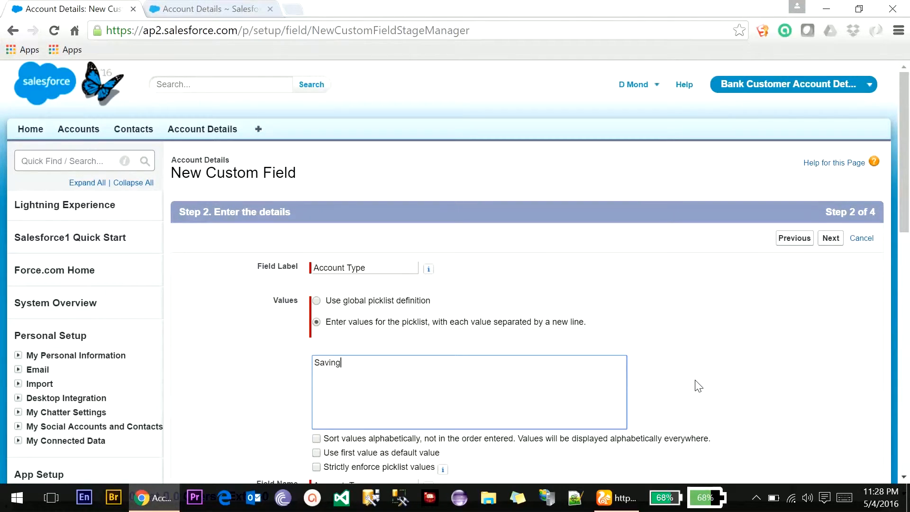
pyautogui.scroll(-6, 698, 386)
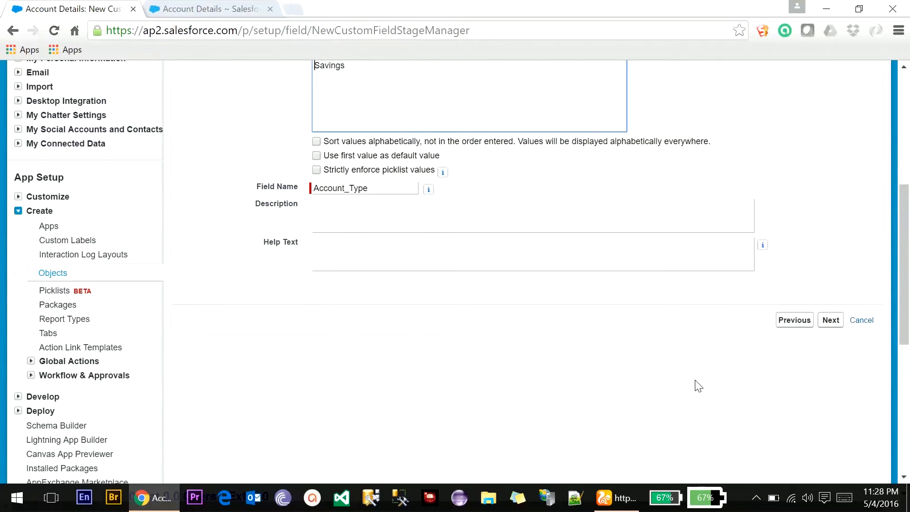
pyautogui.scroll(3, 721, 315)
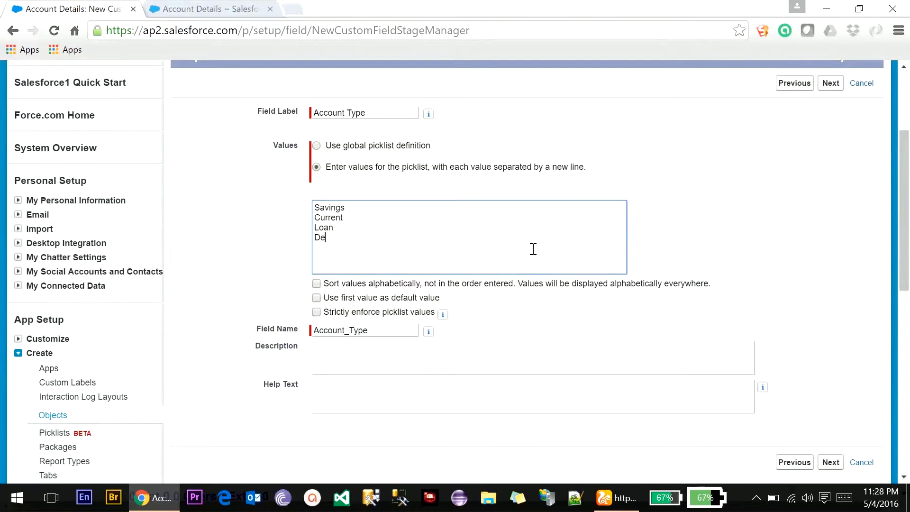
# Accept the default field-level security and page layouts for the Account Type field and save it.
pyautogui.click(831, 462)
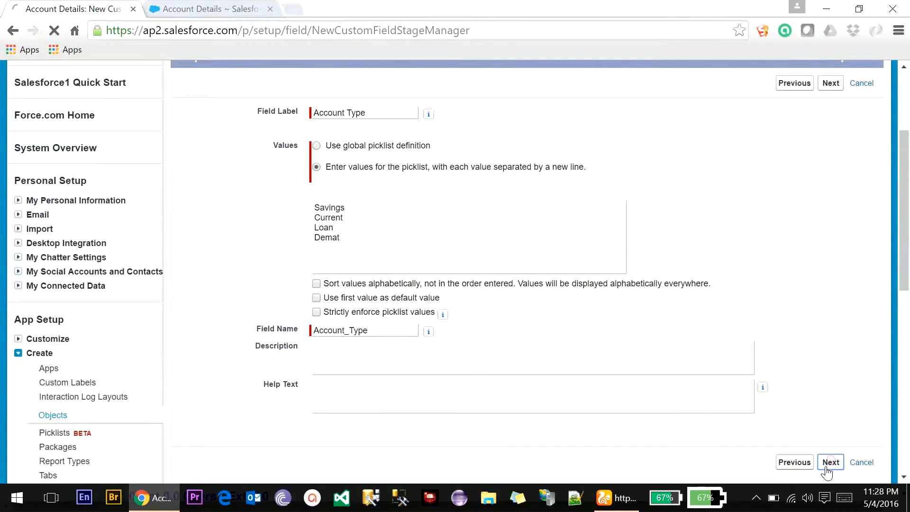
pyautogui.click(831, 238)
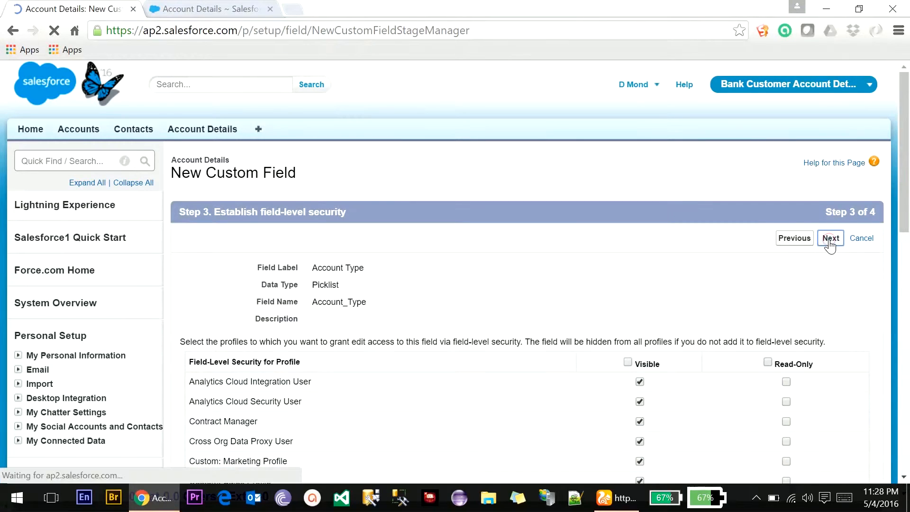
pyautogui.click(828, 241)
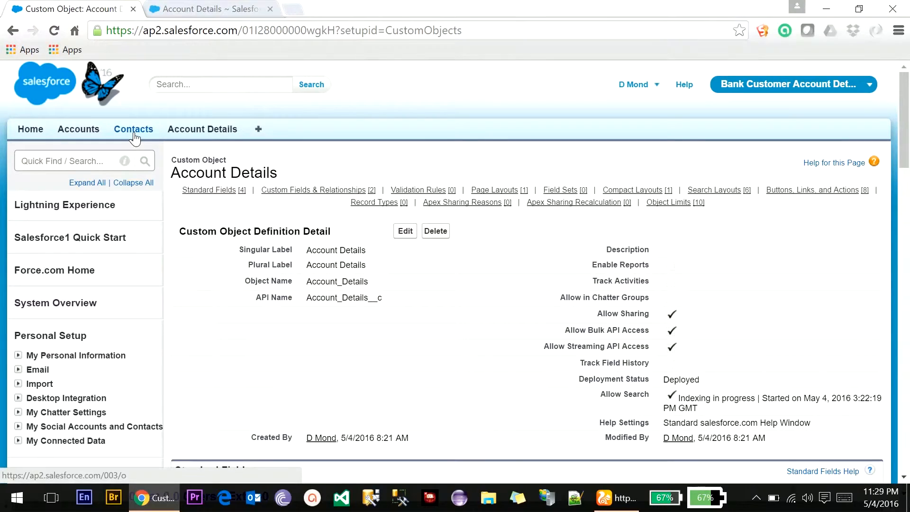
# Open the recently viewed contact's record and examine its details and related lists.
pyautogui.click(139, 125)
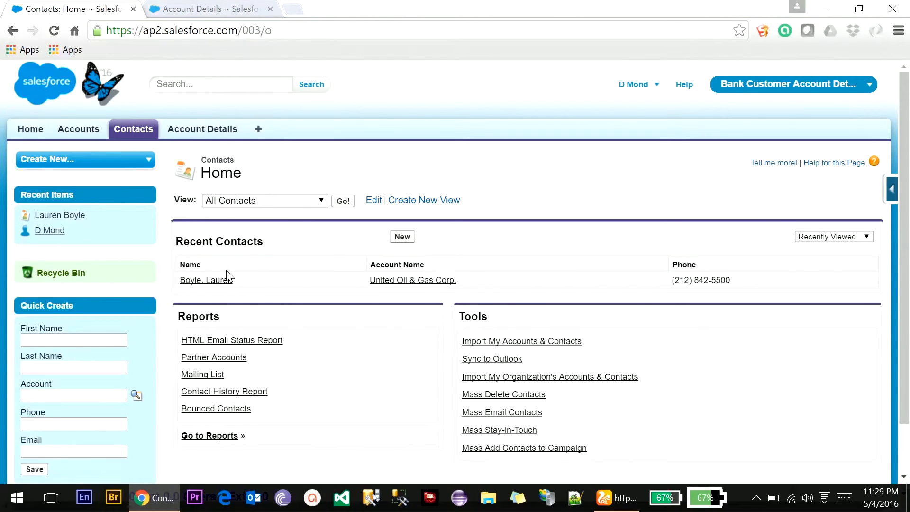
pyautogui.click(209, 281)
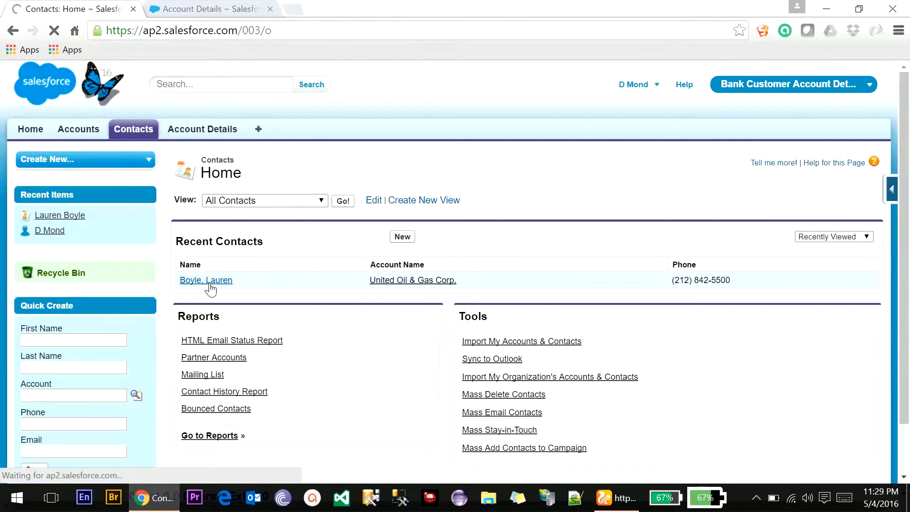
pyautogui.scroll(-5, 220, 280)
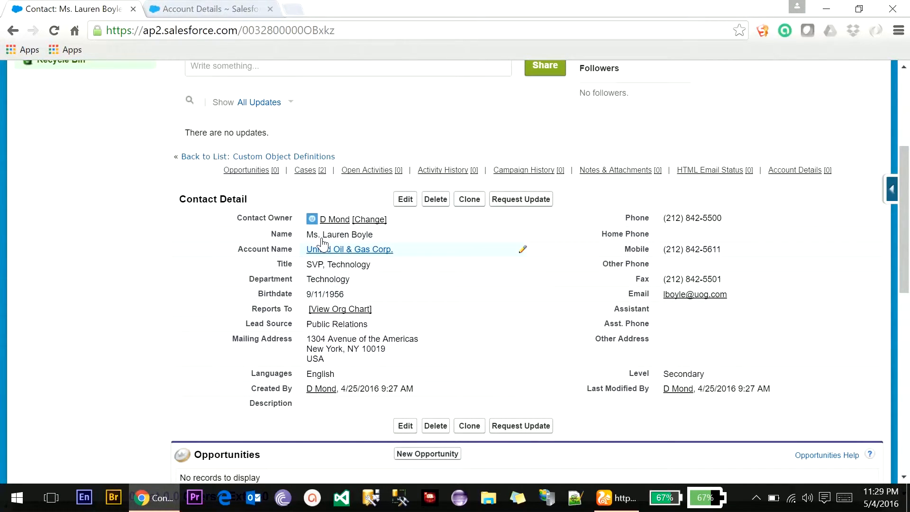
pyautogui.scroll(-1, 391, 351)
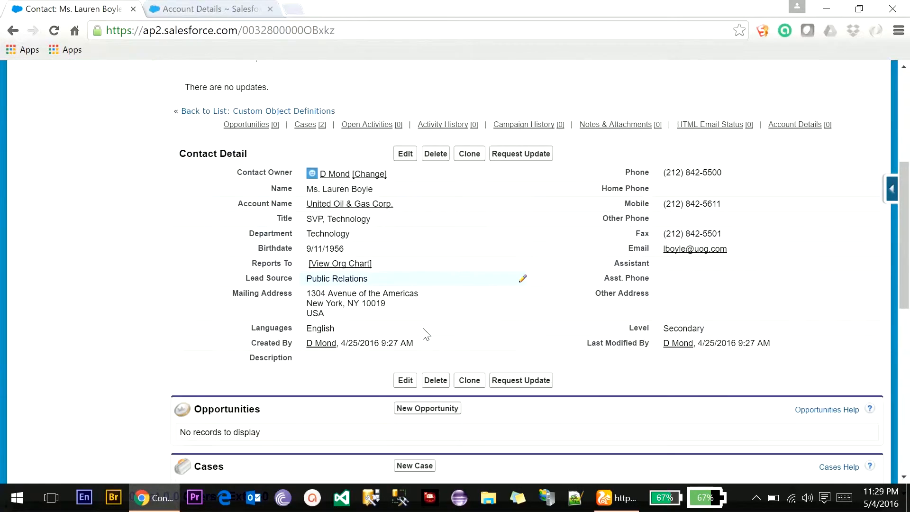
pyautogui.scroll(5, 423, 388)
# Create and save an Account Details record linked to the recent contact with account type Savings, and check its generated account number.
pyautogui.click(205, 131)
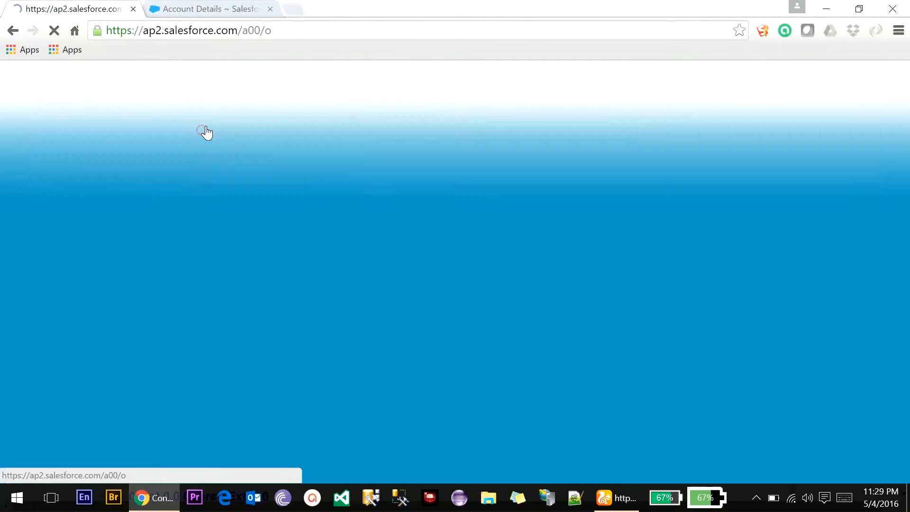
pyautogui.click(406, 237)
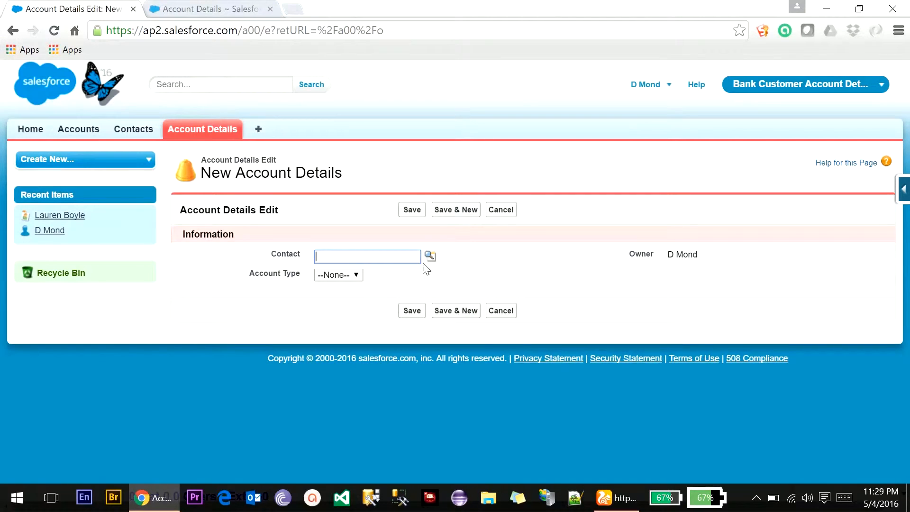
pyautogui.click(429, 256)
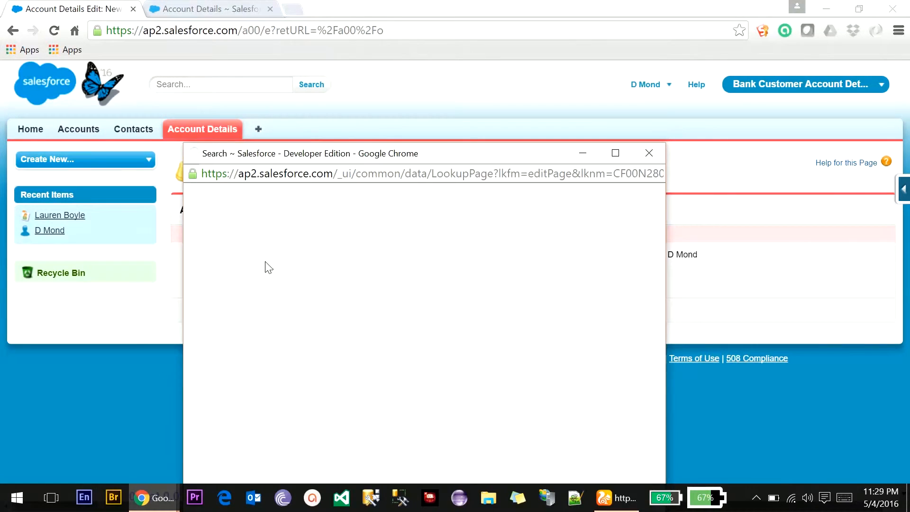
pyautogui.click(227, 323)
pyautogui.click(338, 275)
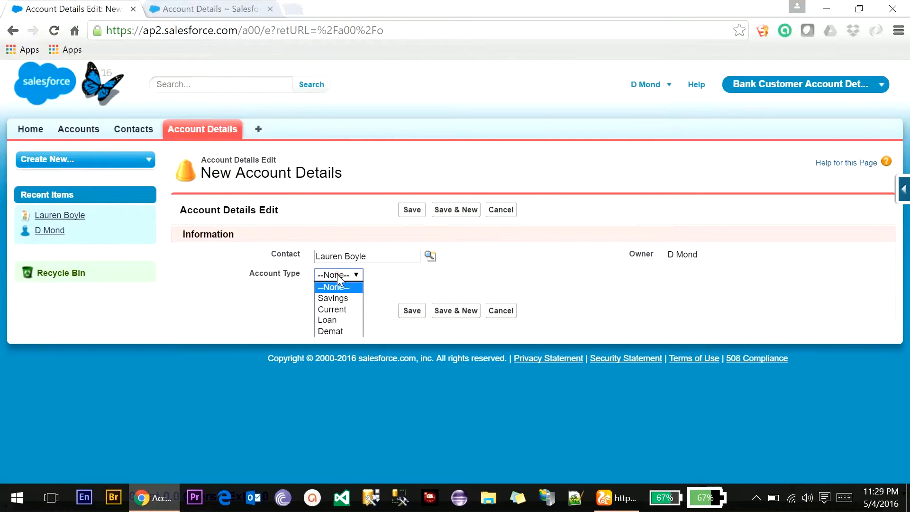
pyautogui.click(334, 298)
pyautogui.click(401, 309)
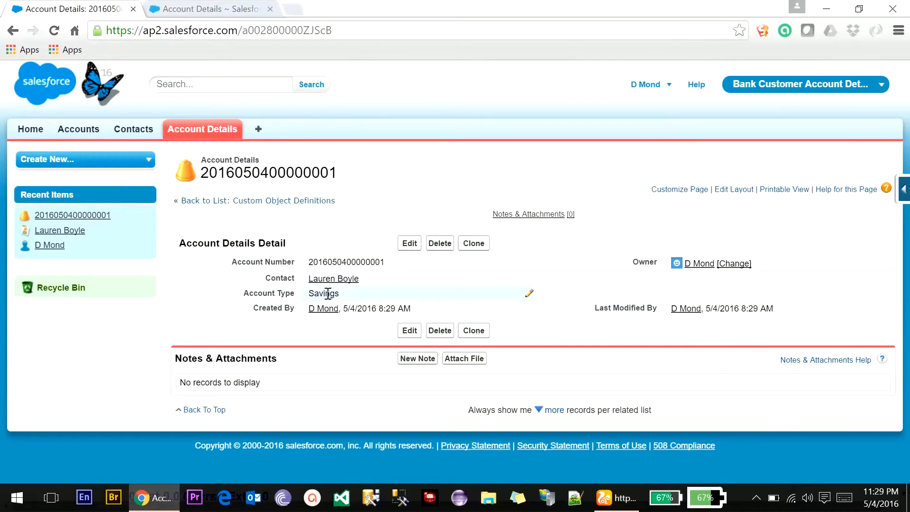
pyautogui.moveTo(312, 262); pyautogui.dragTo(394, 262)
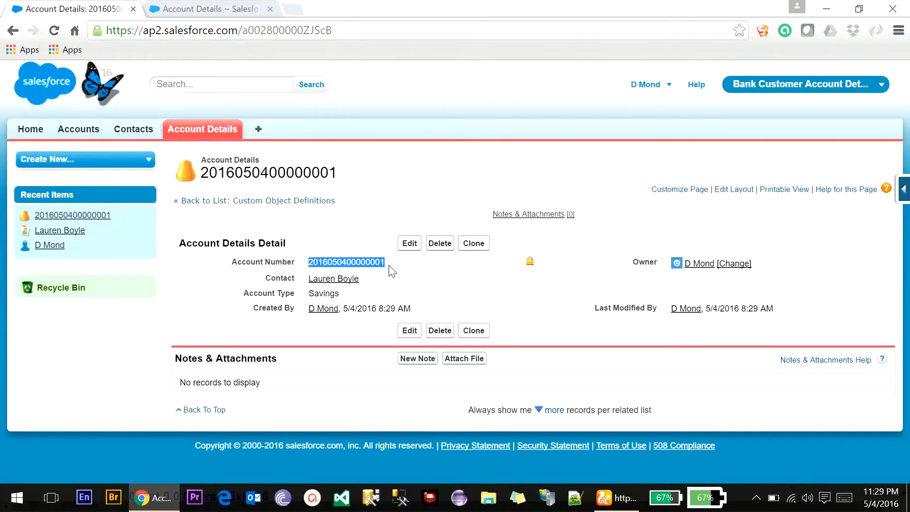
pyautogui.click(339, 217)
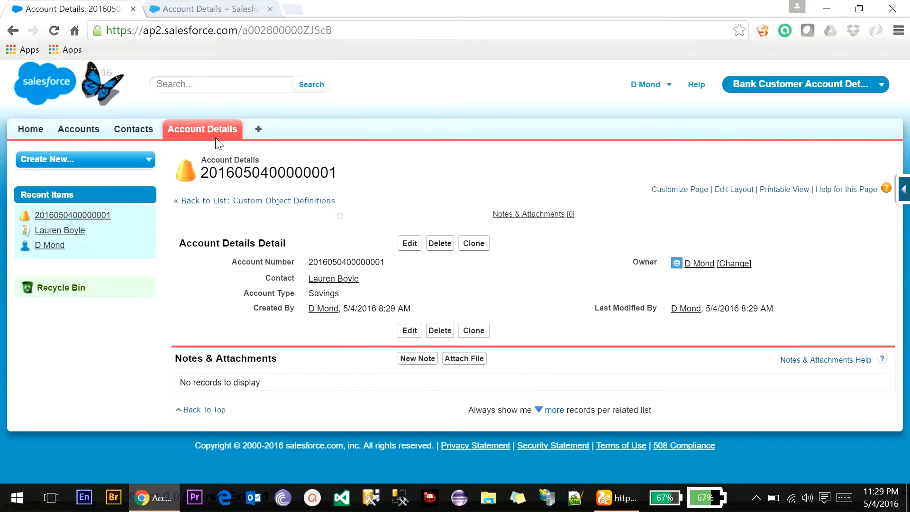
# Create and save a second Account Details record for the same contact with account type Current.
pyautogui.click(215, 128)
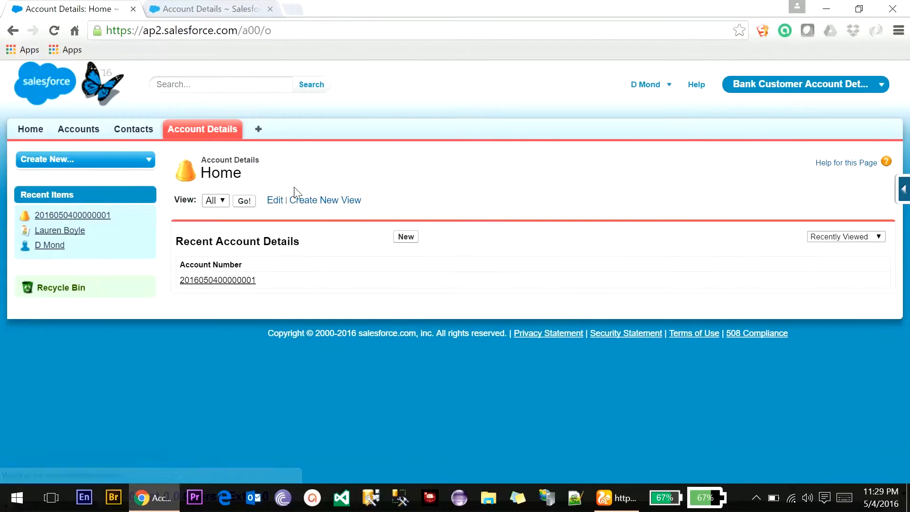
pyautogui.click(407, 236)
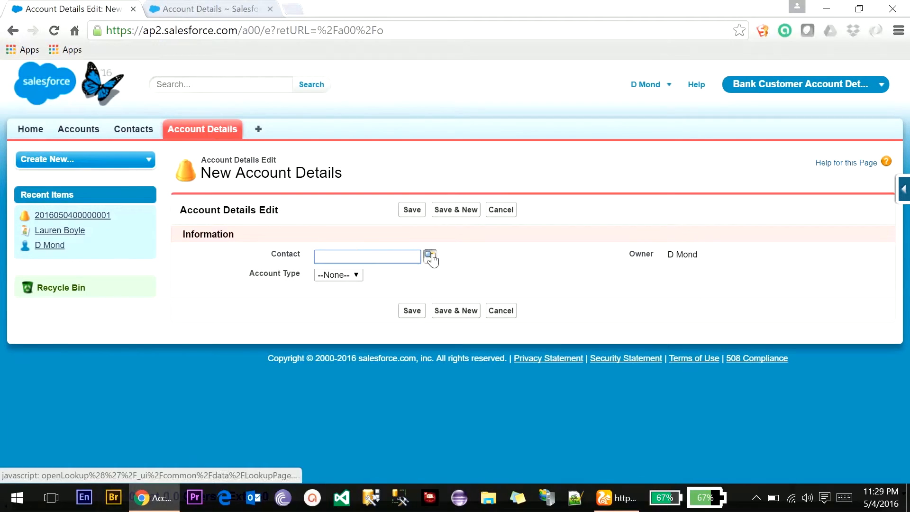
pyautogui.click(429, 255)
pyautogui.click(224, 323)
pyautogui.click(354, 275)
pyautogui.click(359, 298)
pyautogui.click(412, 210)
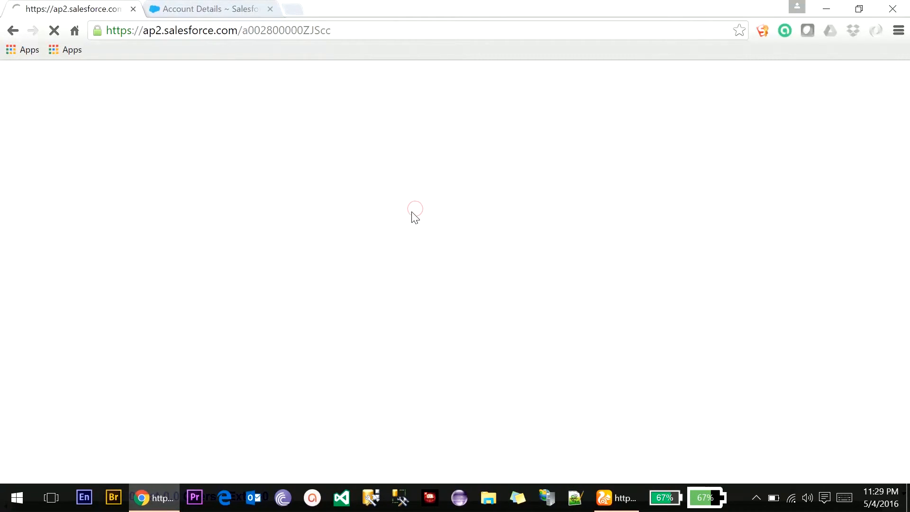
# Open the linked contact from the new record and examine its Account Details related list.
pyautogui.click(339, 281)
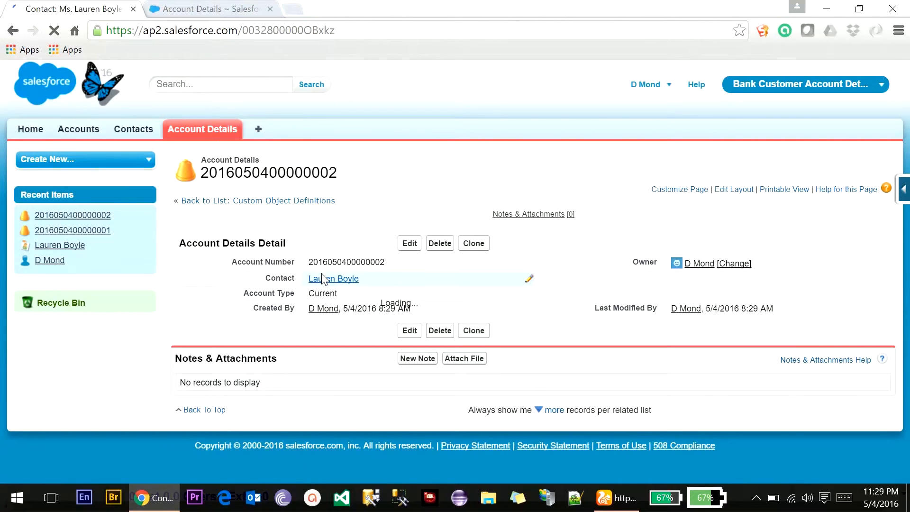
pyautogui.scroll(-3, 398, 297)
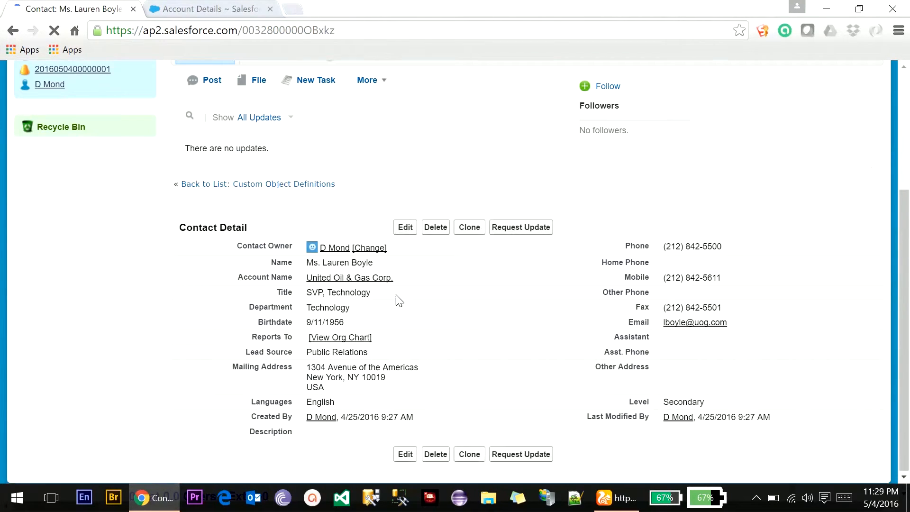
pyautogui.scroll(-10, 398, 300)
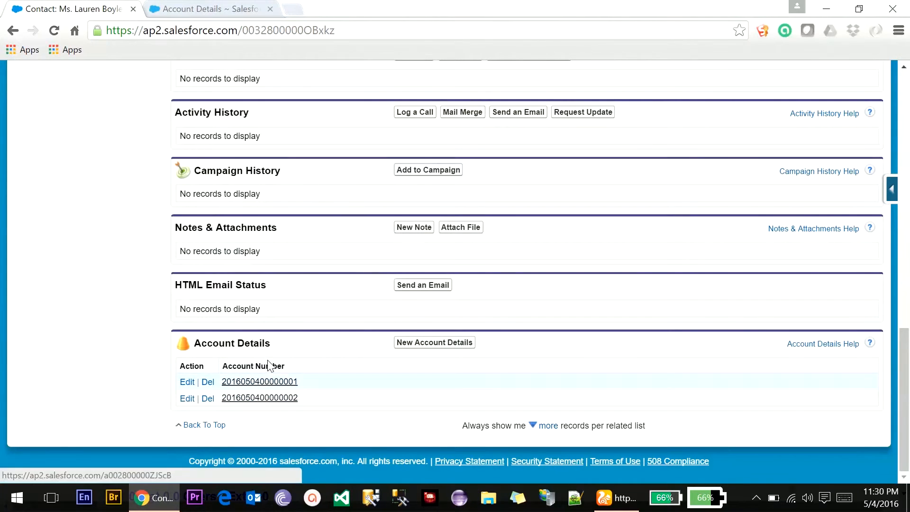
# Edit the contact's page layout, dismiss the Add Report Charts tip and open the properties of the Account Details related list.
pyautogui.click(893, 185)
pyautogui.click(772, 315)
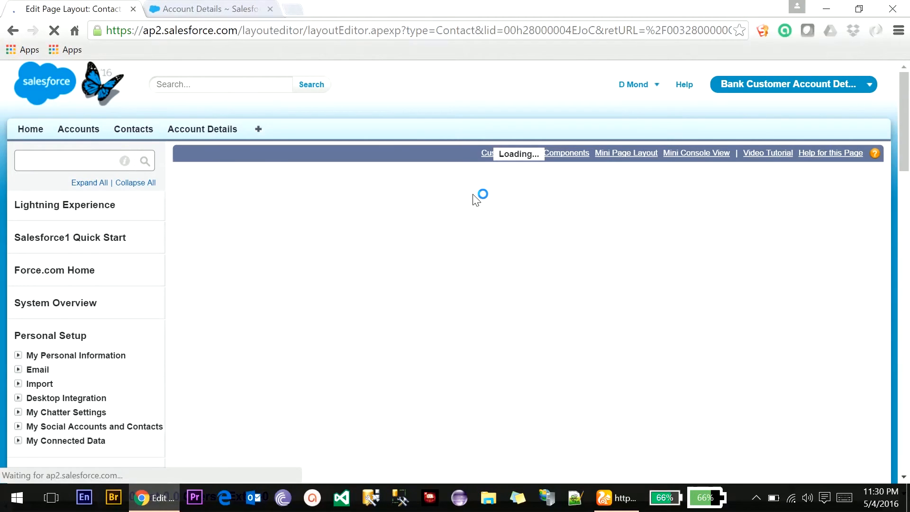
pyautogui.scroll(-3, 368, 218)
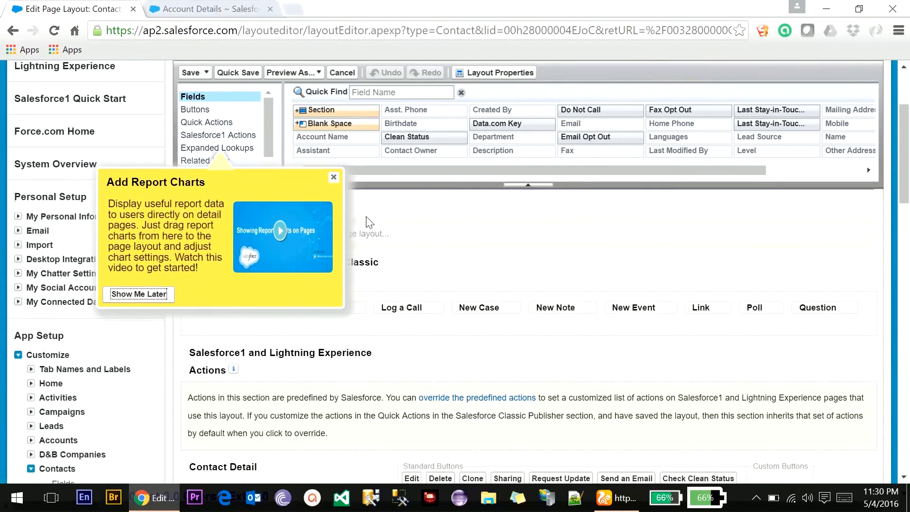
pyautogui.click(333, 179)
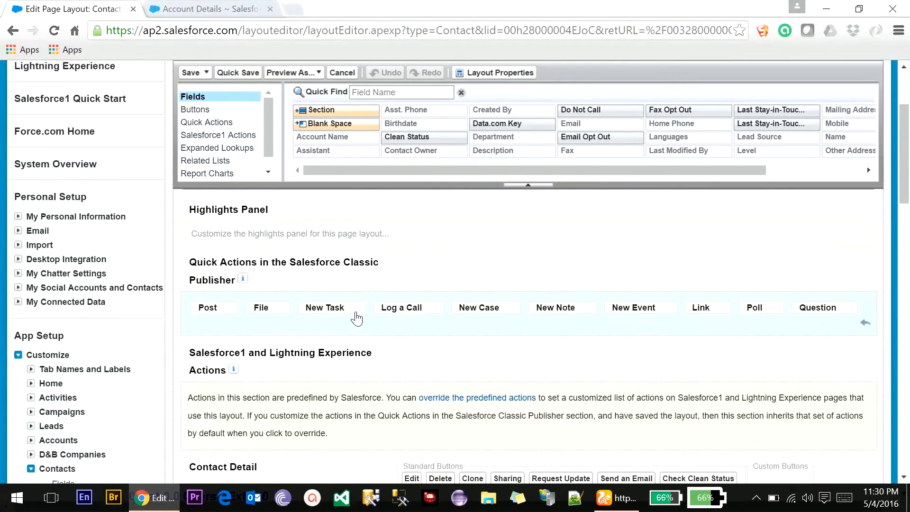
pyautogui.scroll(-20, 356, 318)
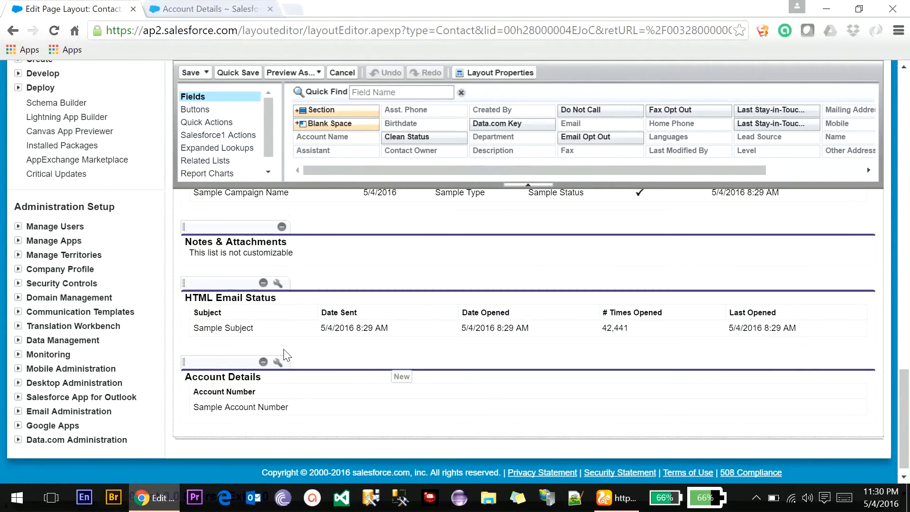
pyautogui.click(279, 362)
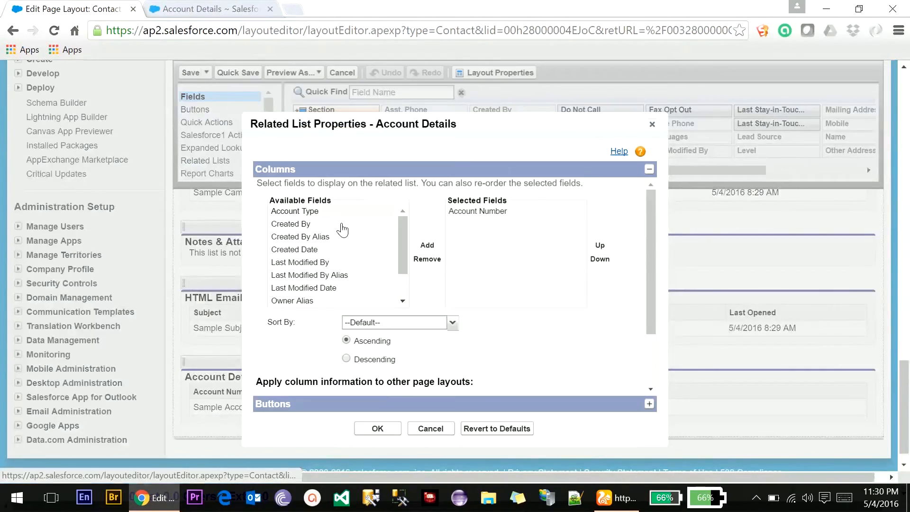
# Add Account Type to the columns of the Account Details related list and save the contact page layout.
pyautogui.scroll(-3, 347, 339)
pyautogui.scroll(3, 348, 287)
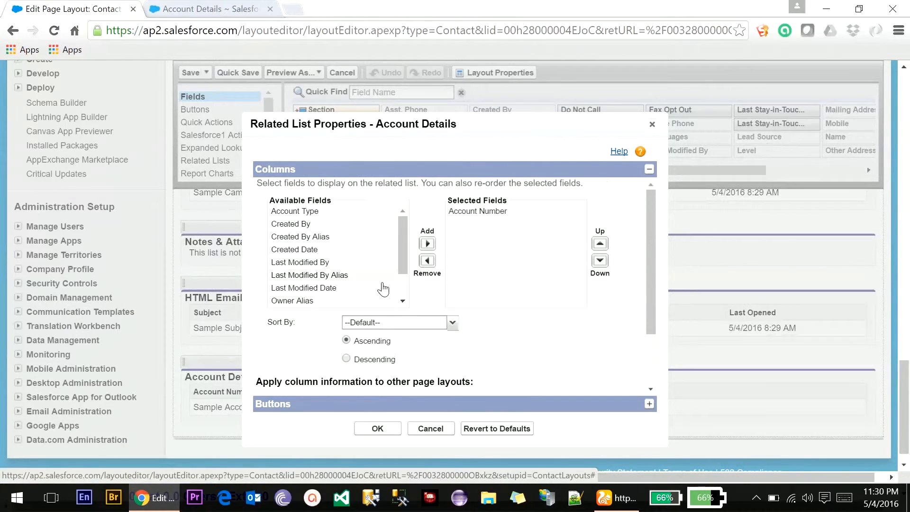
pyautogui.click(322, 212)
pyautogui.click(427, 244)
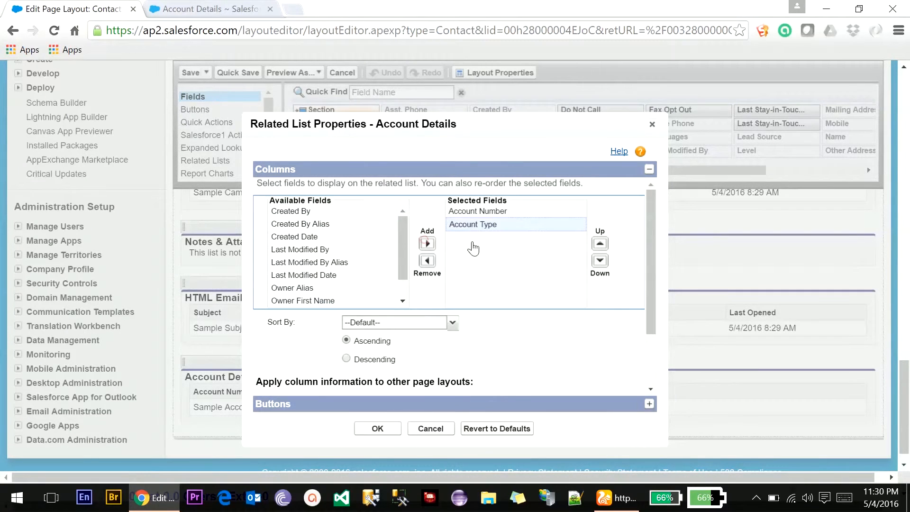
pyautogui.click(378, 428)
pyautogui.click(191, 72)
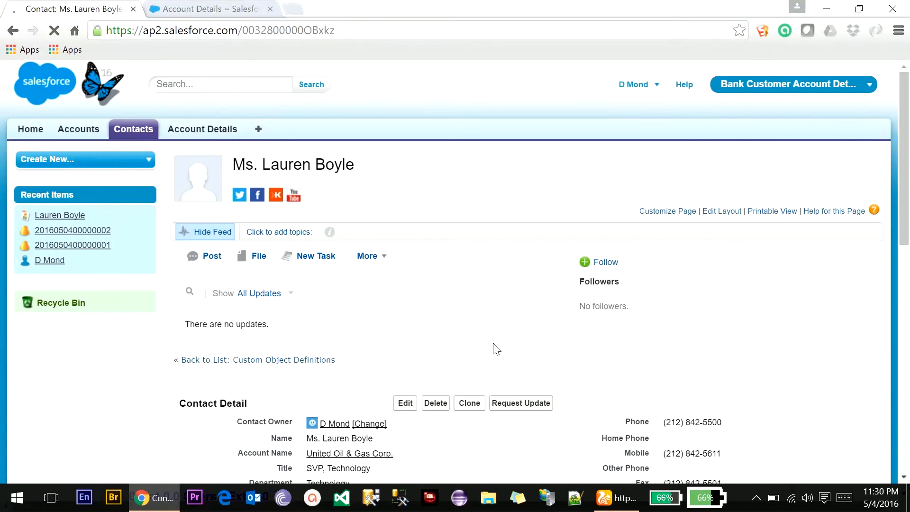
# Check the Account Details related list on the contact and open its Savings account record.
pyautogui.scroll(-15, 495, 348)
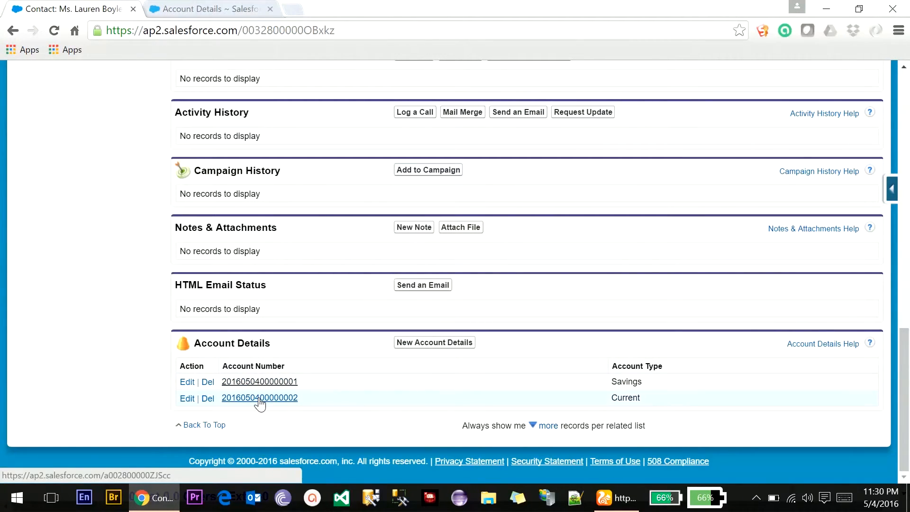
pyautogui.click(259, 382)
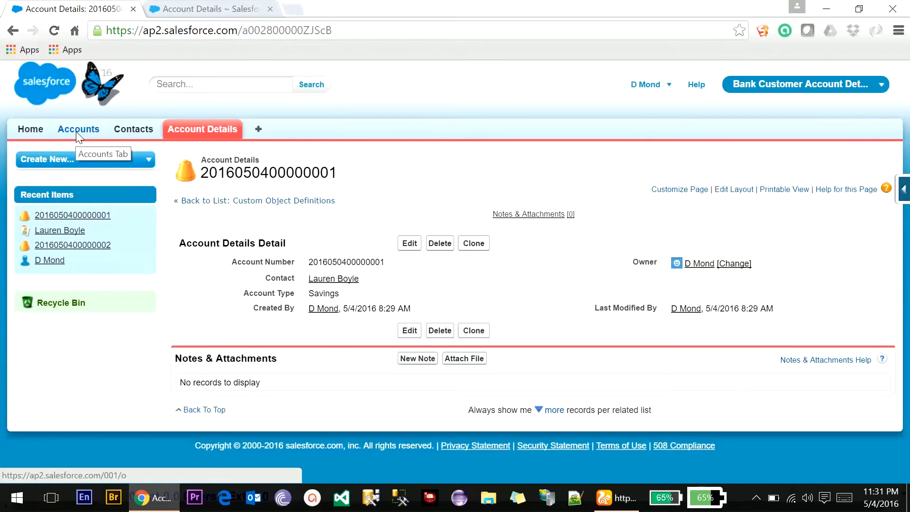
# View the Contacts and Account Details home pages and look at the list of available apps.
pyautogui.click(124, 132)
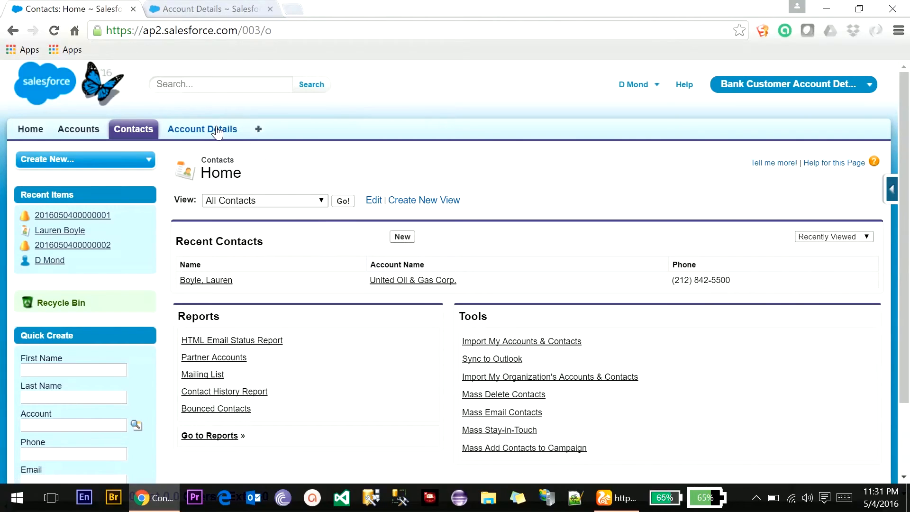
pyautogui.click(214, 132)
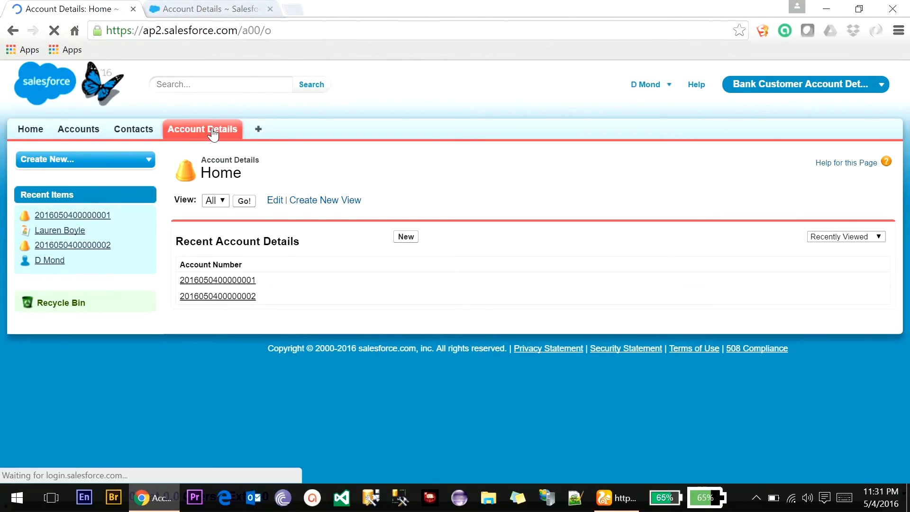
pyautogui.click(765, 79)
pyautogui.click(771, 87)
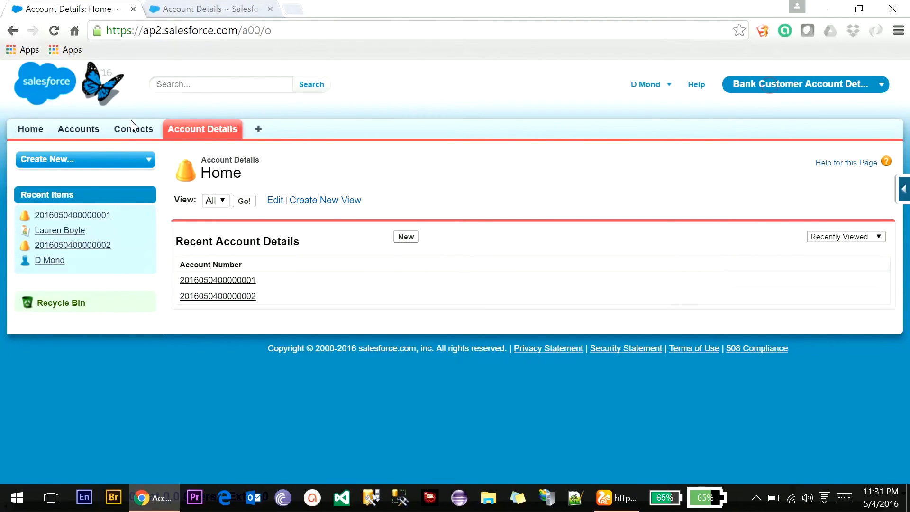